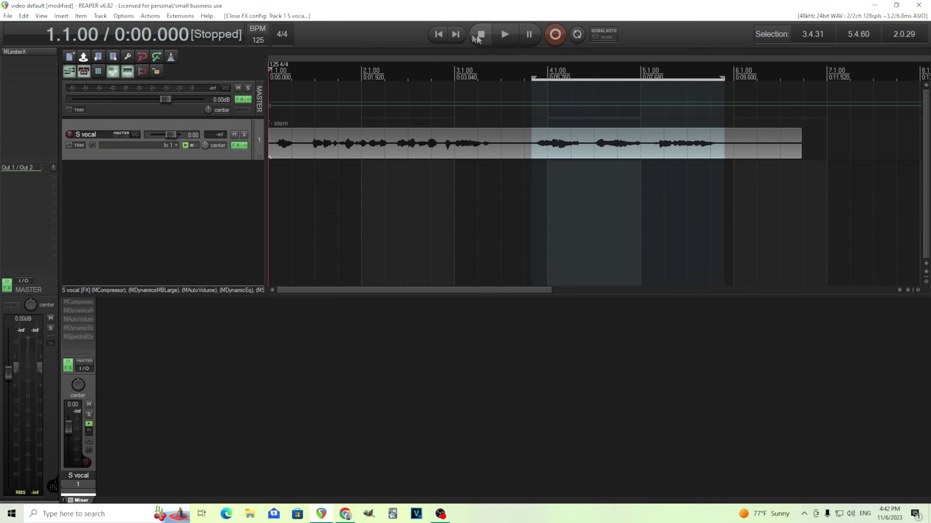
Step: After listening to the vocal, enable the bypassed MCompressor on S vocal and open its window
left_click(503, 34)
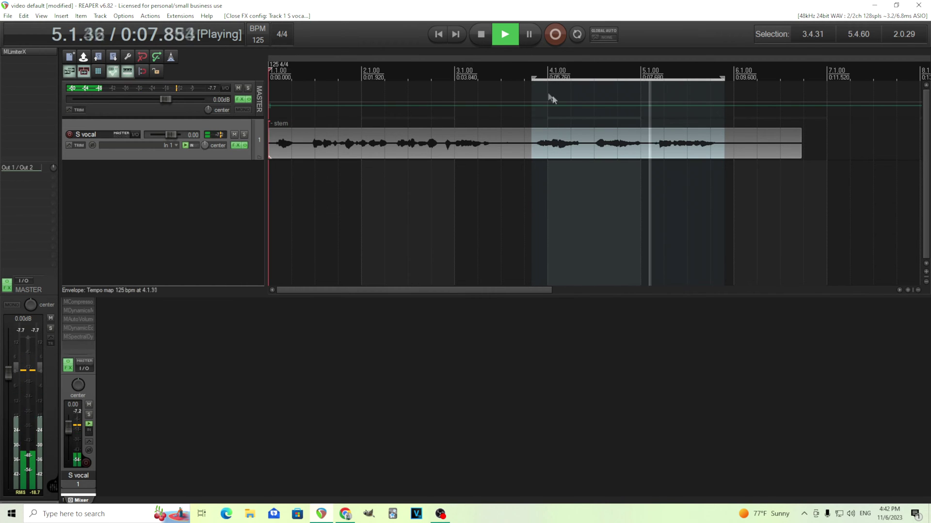
left_click(486, 33)
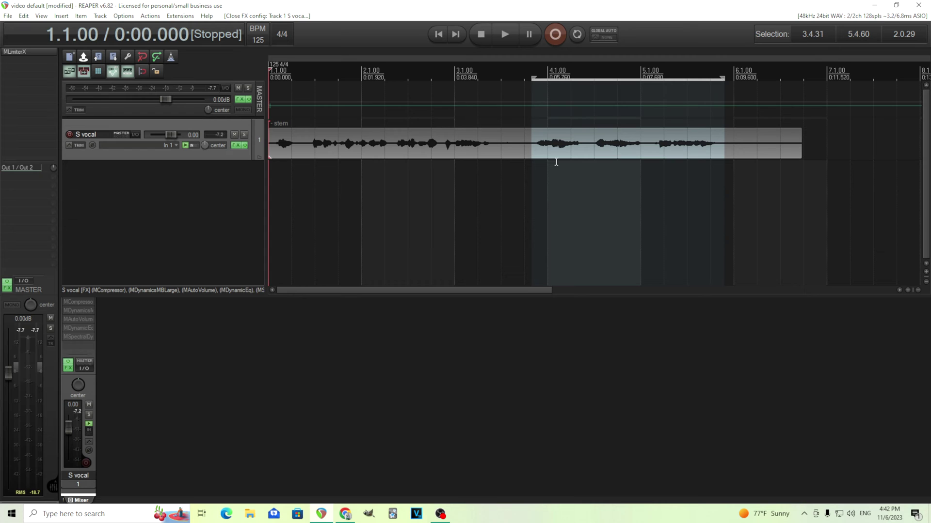
left_click(80, 302, "shift")
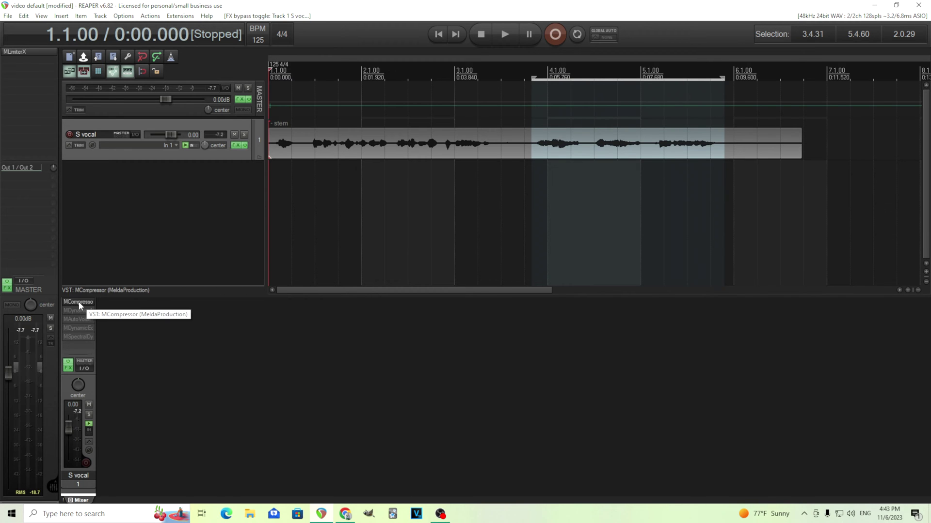
left_click(79, 302)
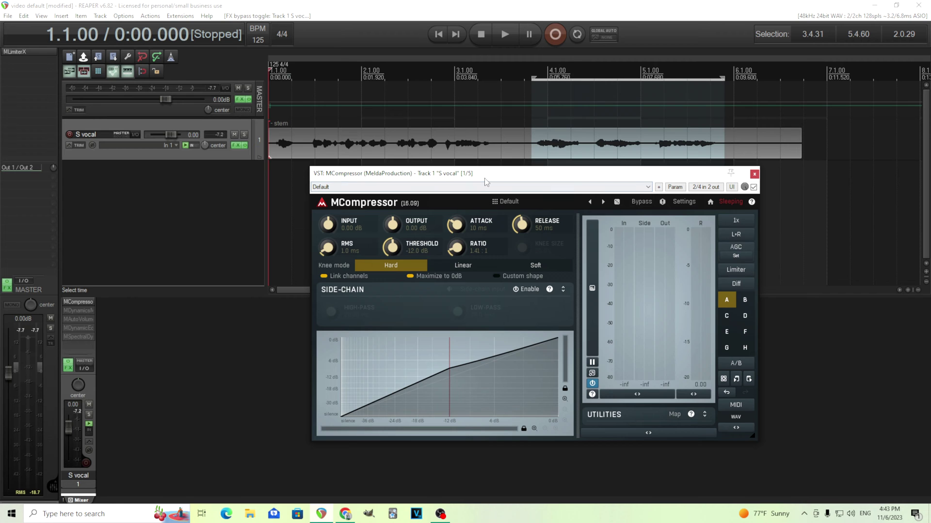
left_click_drag(484, 178, 448, 129)
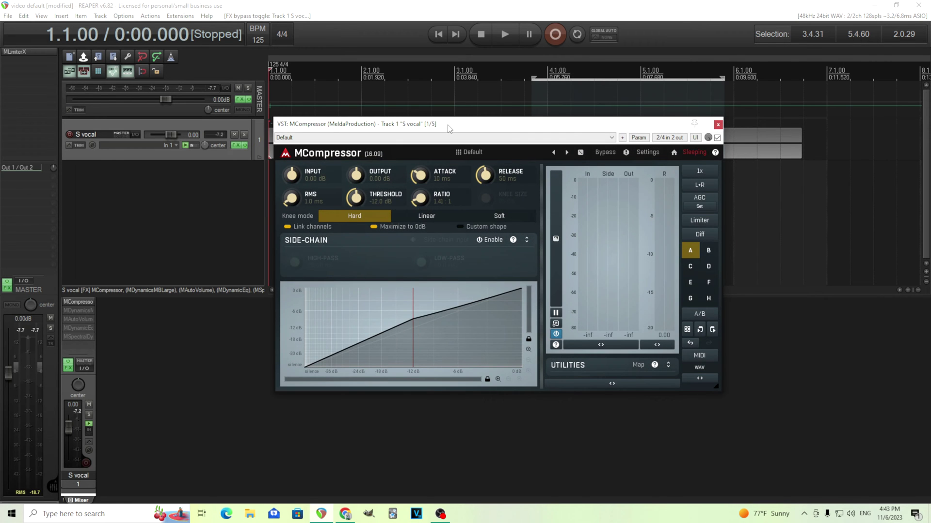
Step: Load MCompressor's De-essing preset: soft knee, −29.8 dB threshold, 2524 Hz sidechain high-pass
left_click(465, 153)
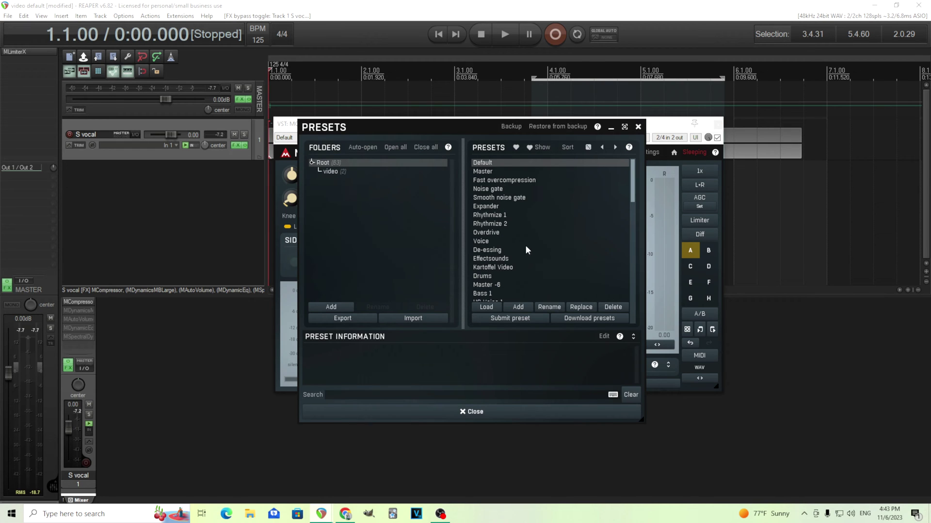
left_click(509, 250)
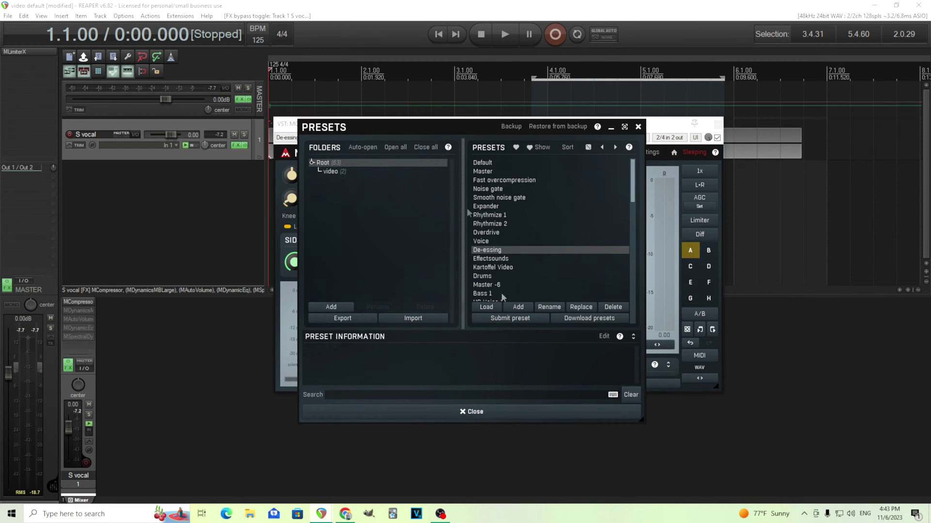
left_click_drag(398, 134, 695, 148)
left_click(781, 179)
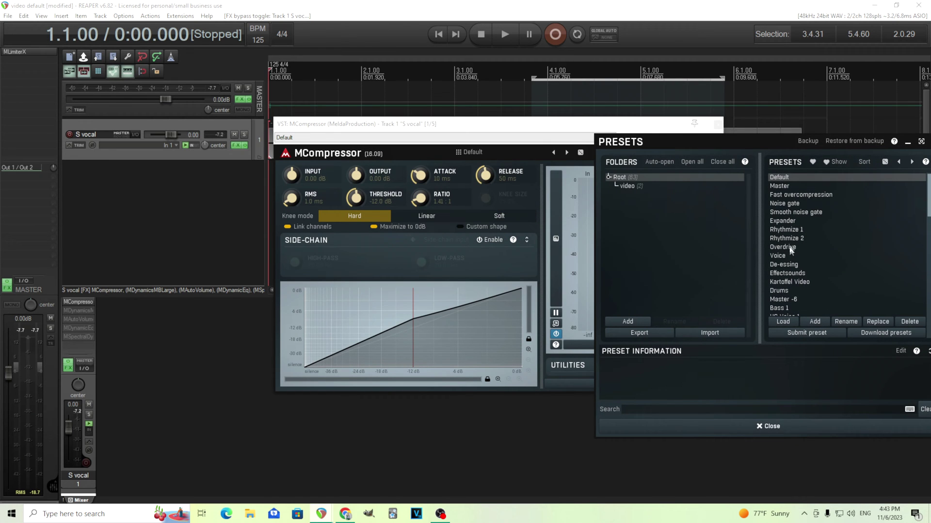
left_click(790, 265)
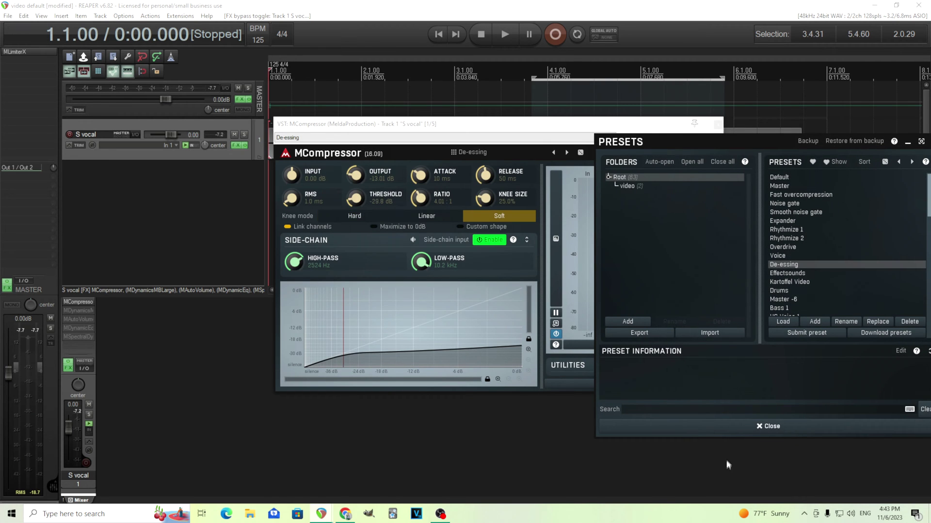
left_click(742, 426)
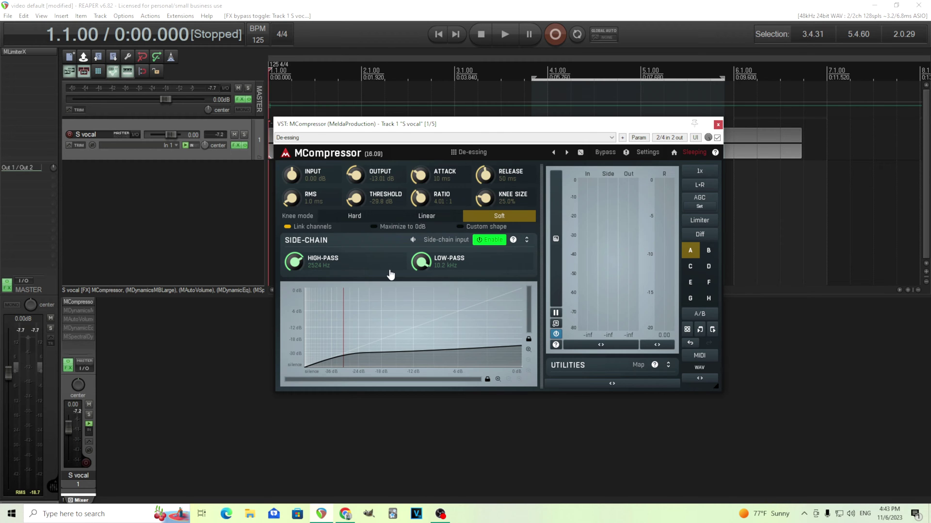
Step: Audition the vocal's side-chain signal alone, then switch side-chain listen back off
left_click_drag(407, 127, 397, 188)
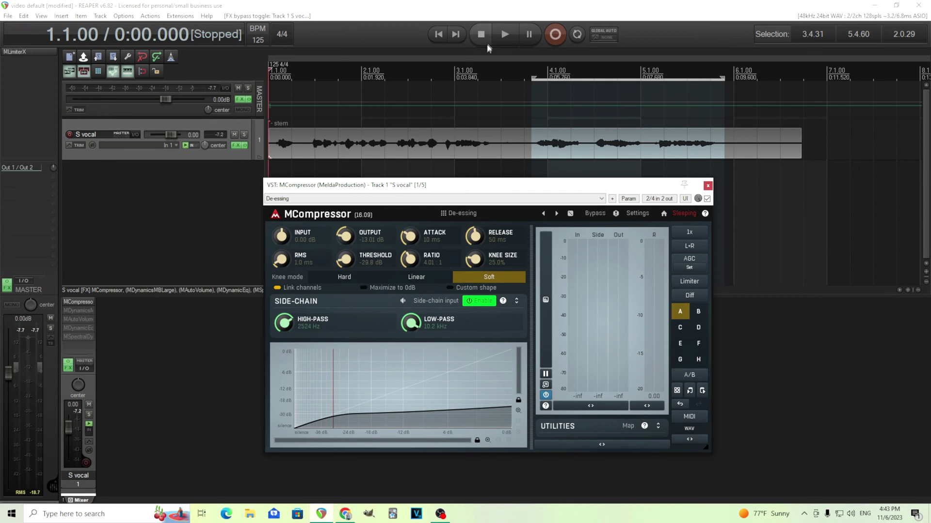
key("space")
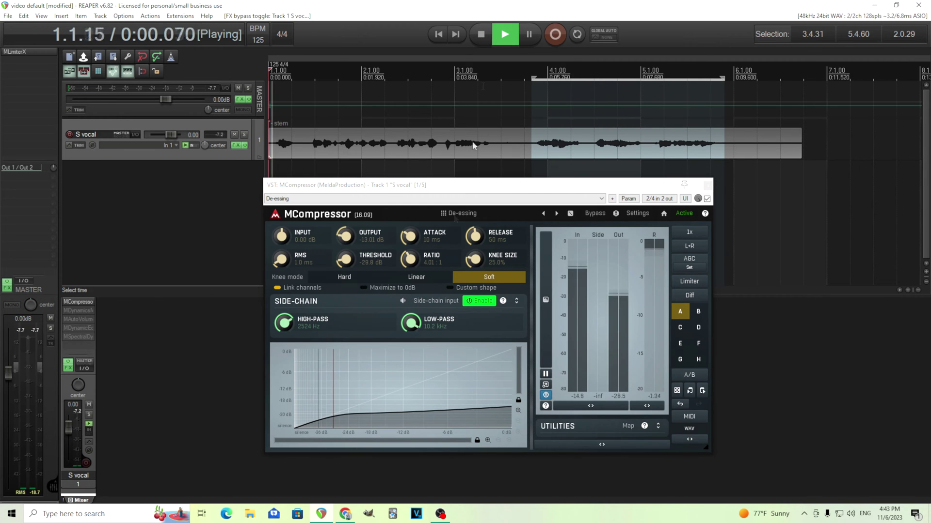
left_click(403, 301)
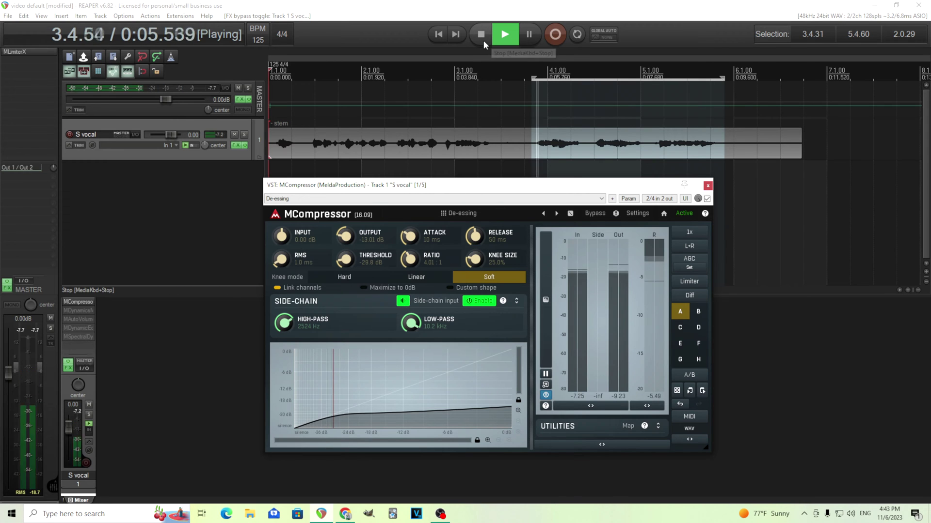
left_click(480, 35)
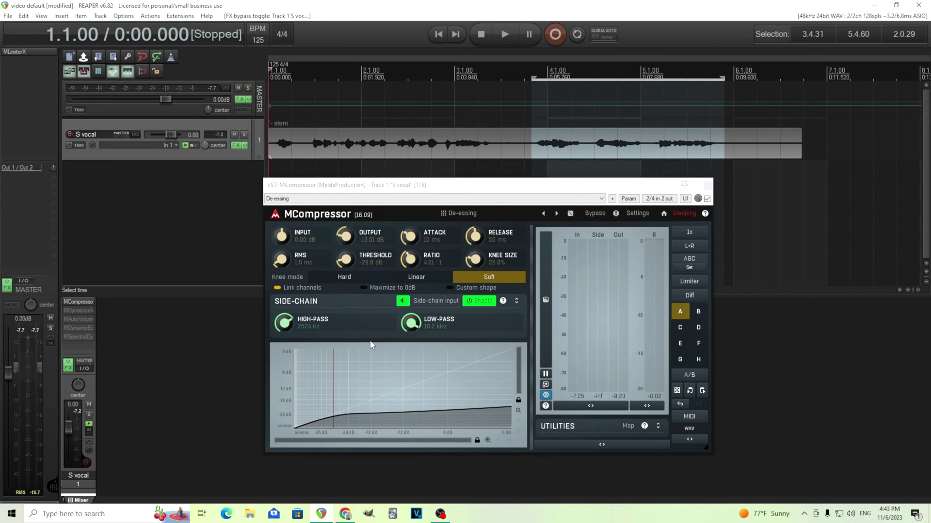
left_click_drag(417, 191, 445, 165)
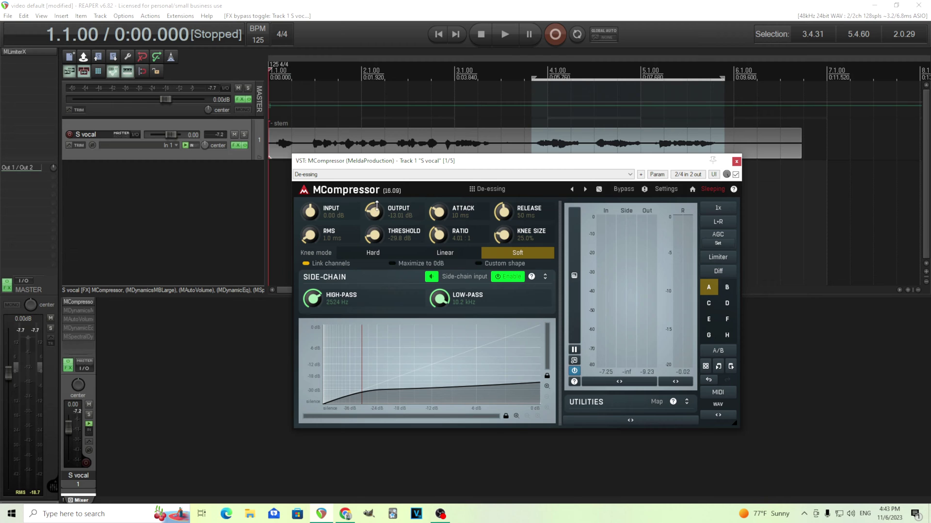
left_click(433, 278)
Step: Reset MCompressor's output gain from −13.01 dB to 0.00 dB during playback
left_click(511, 40)
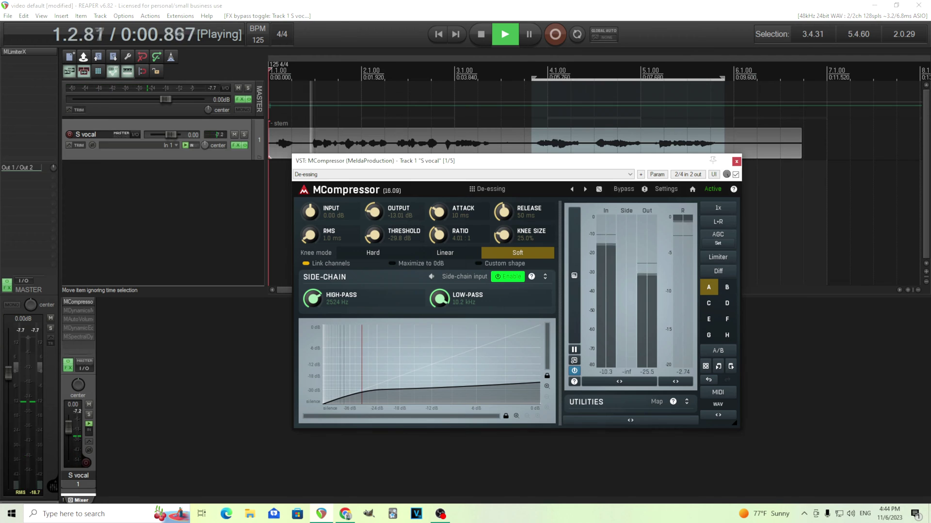
double_click(374, 212)
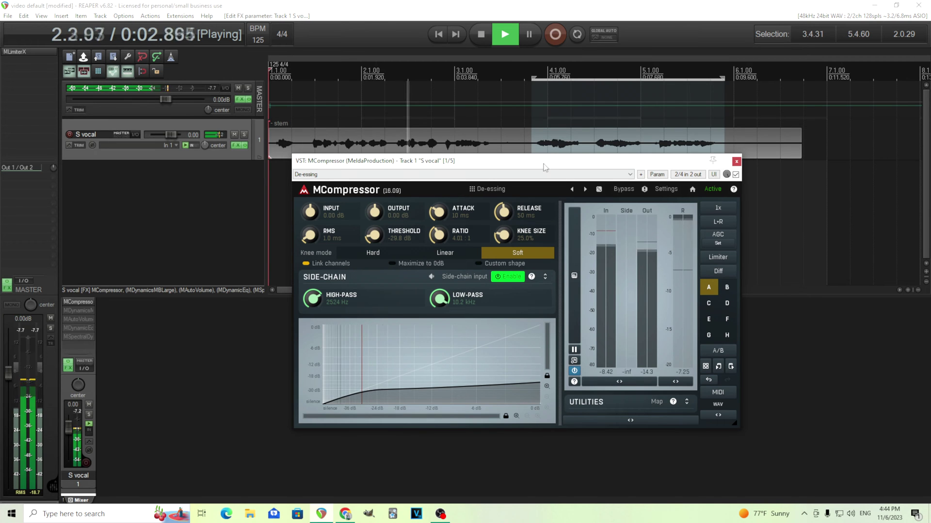
left_click(481, 33)
Step: Loop playback from 3.4.56; set threshold −42.1 dB, attack 5.5 ms, output +5.38 dB
left_click(577, 34)
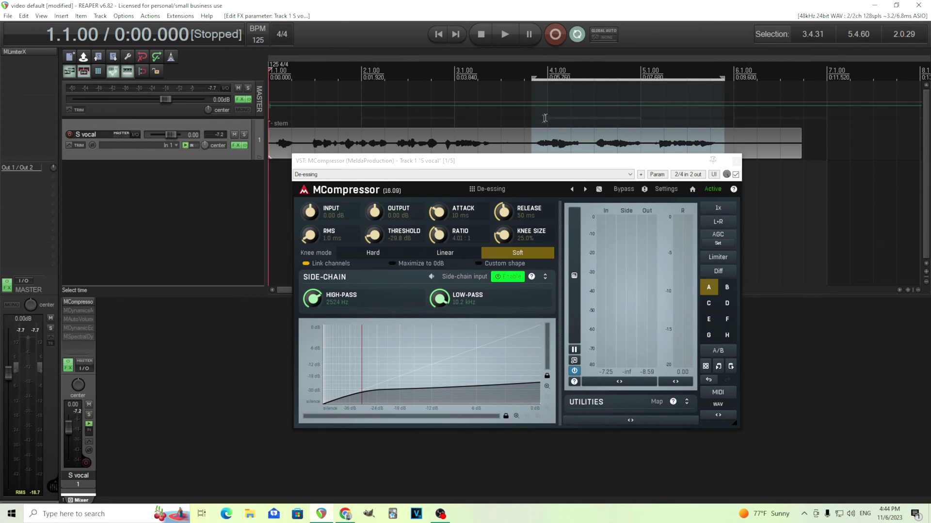
left_click(537, 118)
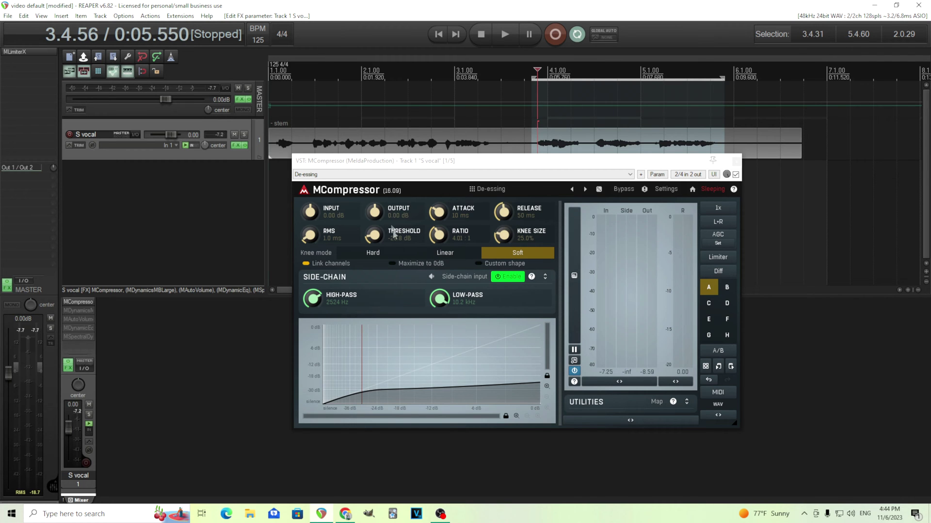
left_click(500, 33)
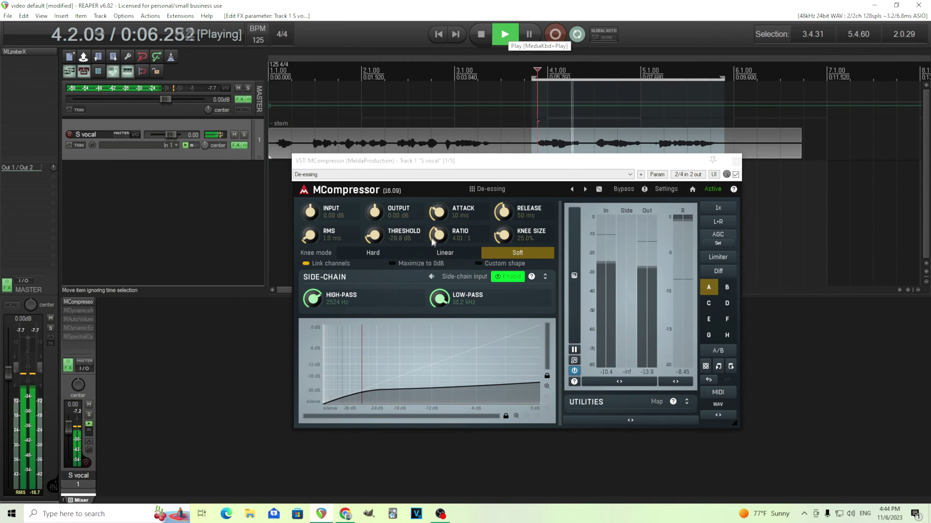
left_click_drag(374, 235, 373, 282)
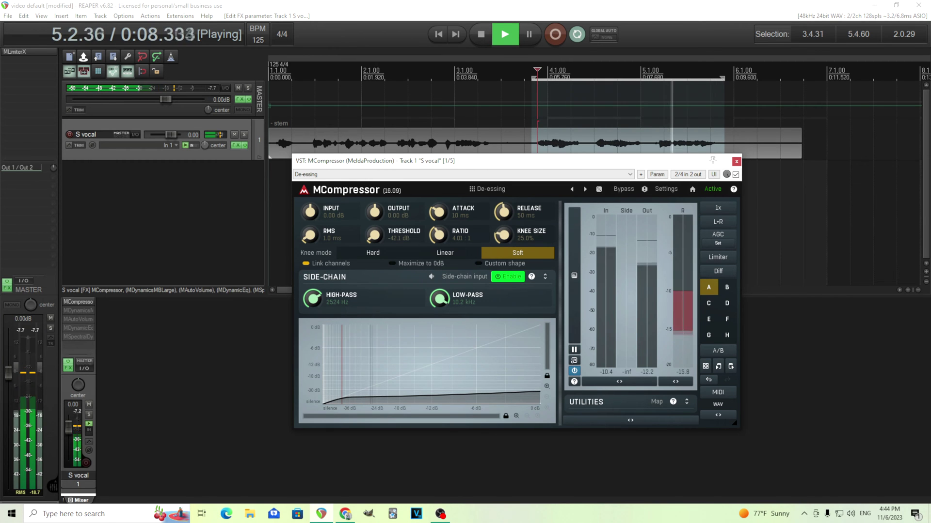
left_click_drag(470, 221, 468, 228)
left_click_drag(406, 220, 373, 212)
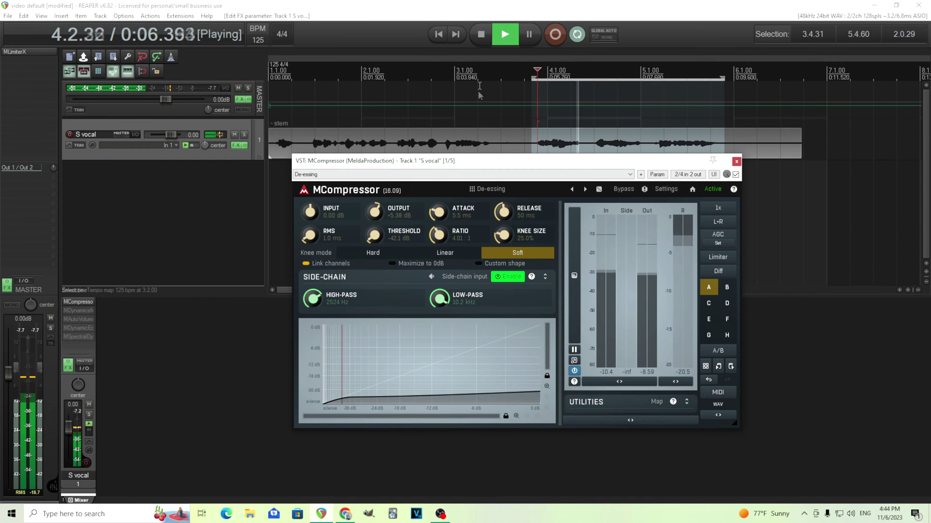
left_click(483, 39)
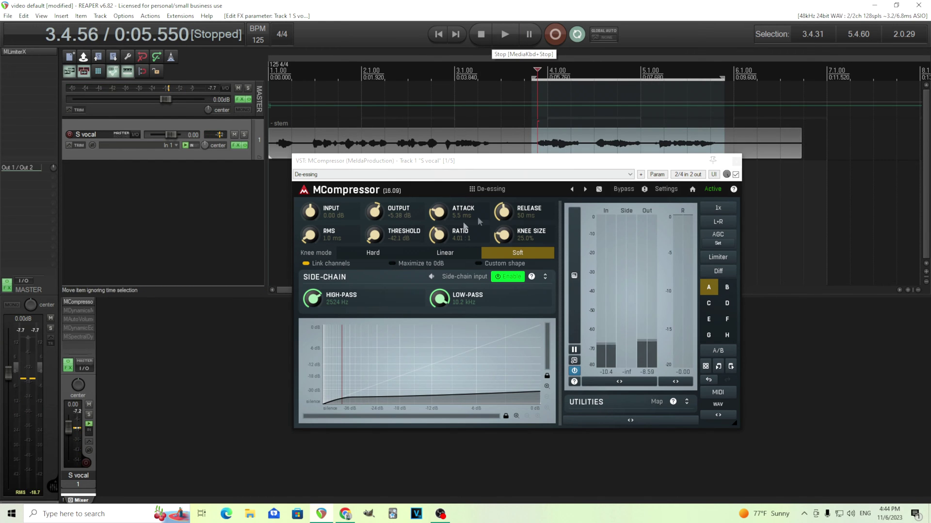
Step: Ease MCompressor's threshold up to about −38 dB, A/B-comparing it bypassed during playback
left_click_drag(370, 240, 374, 226)
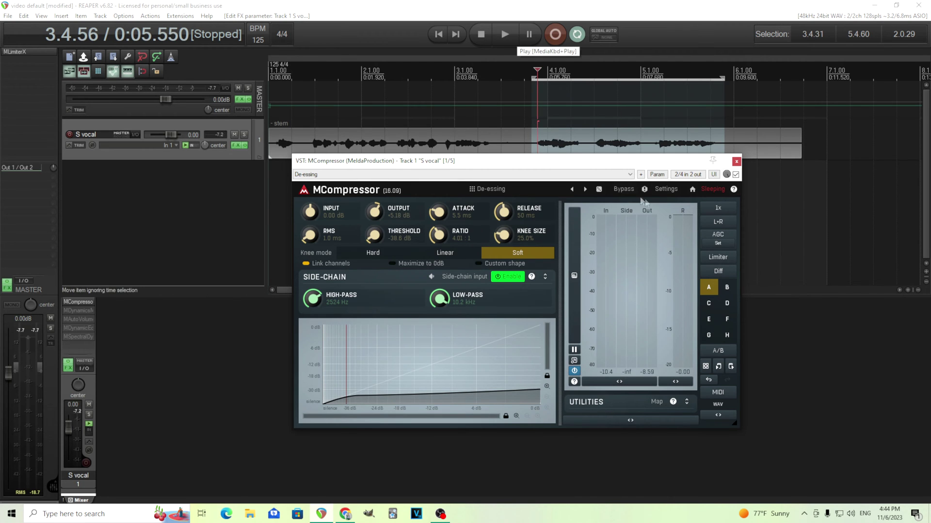
key("space")
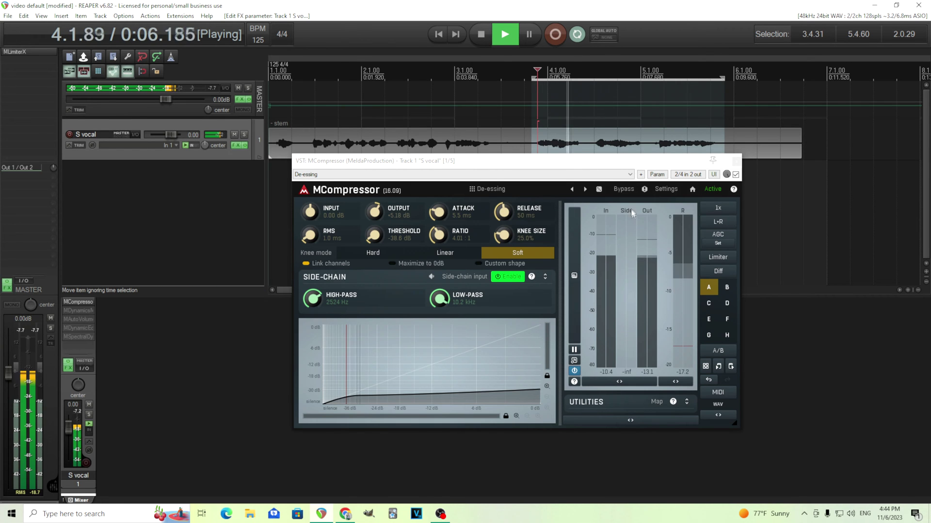
left_click(626, 190)
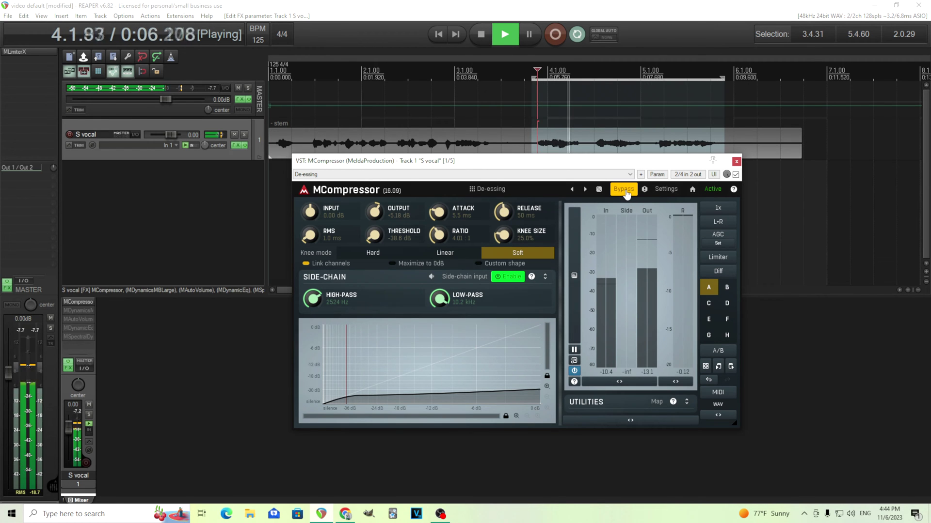
left_click(626, 191)
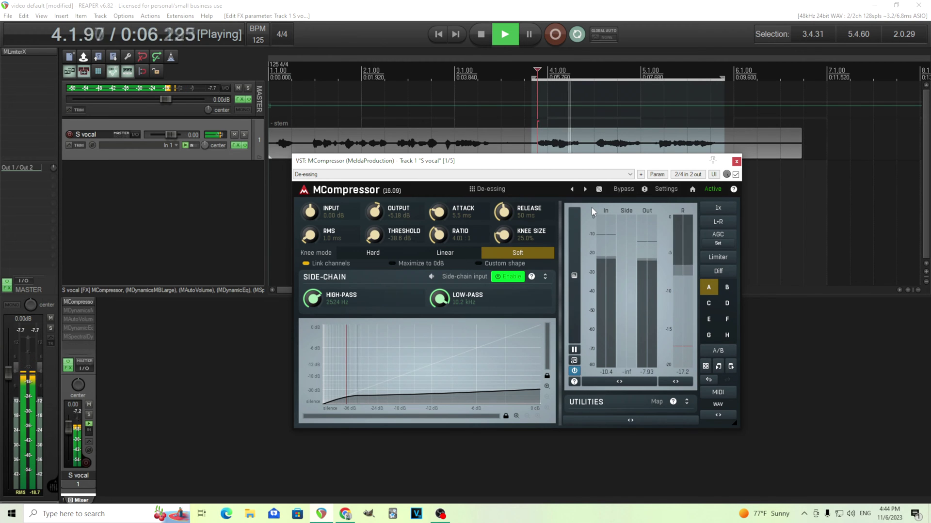
left_click(481, 34)
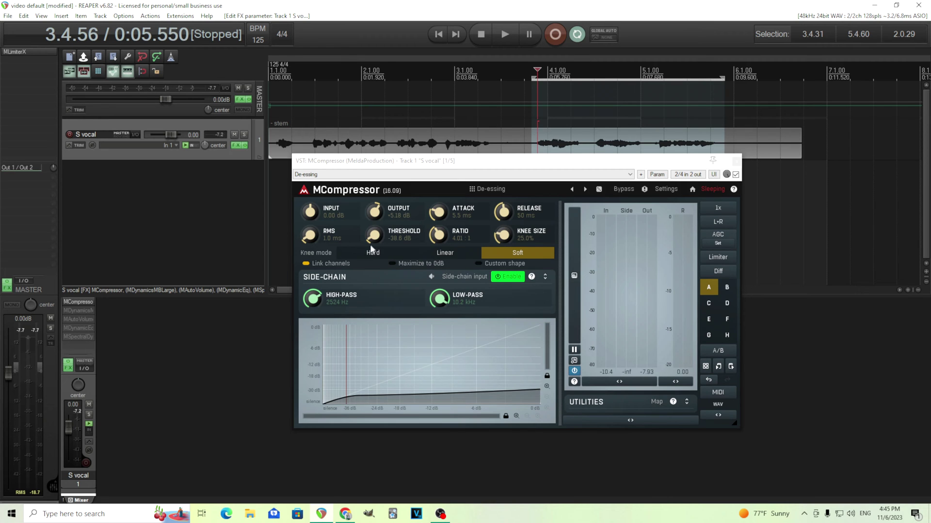
left_click_drag(374, 236, 373, 230)
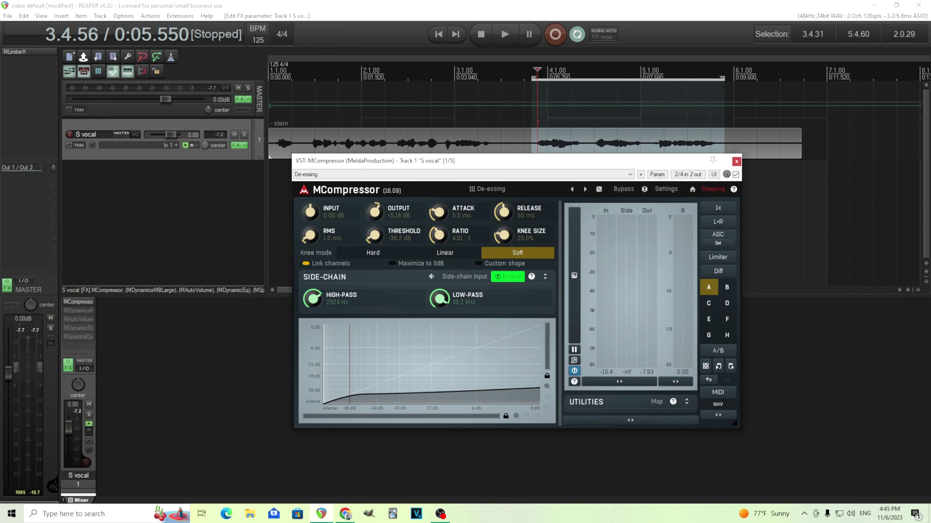
Step: Close MCompressor, then enable MDynamicsMBLarge on S vocal and open its window
left_click(736, 162)
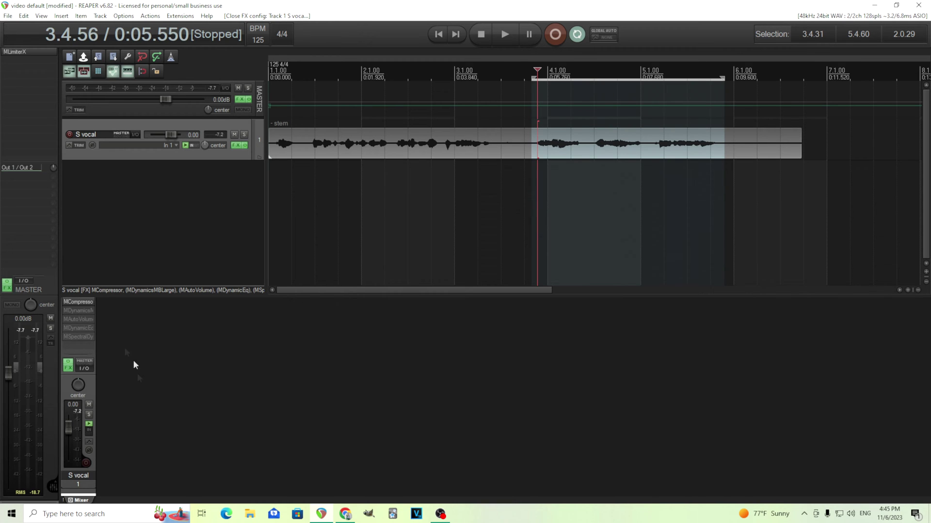
left_click(74, 304, "shift")
left_click(76, 310, "shift")
left_click(77, 309)
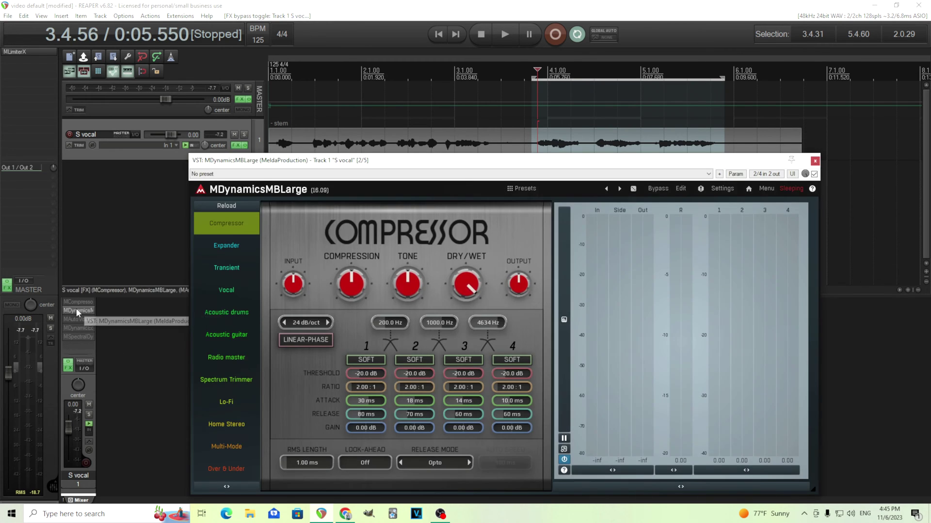
left_click_drag(333, 166, 342, 122)
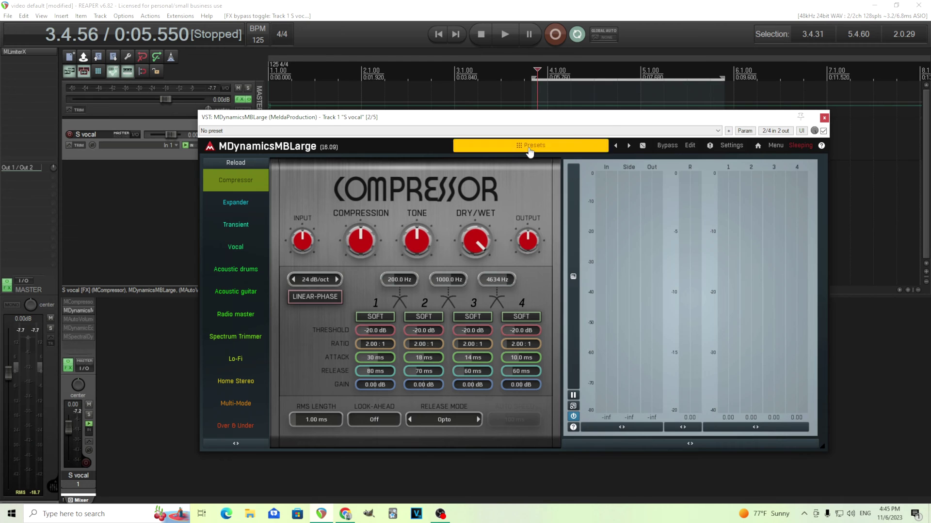
Step: Load MDynamicsMBLarge's Default preset
left_click(529, 147)
scroll(746, 270, "down", 5)
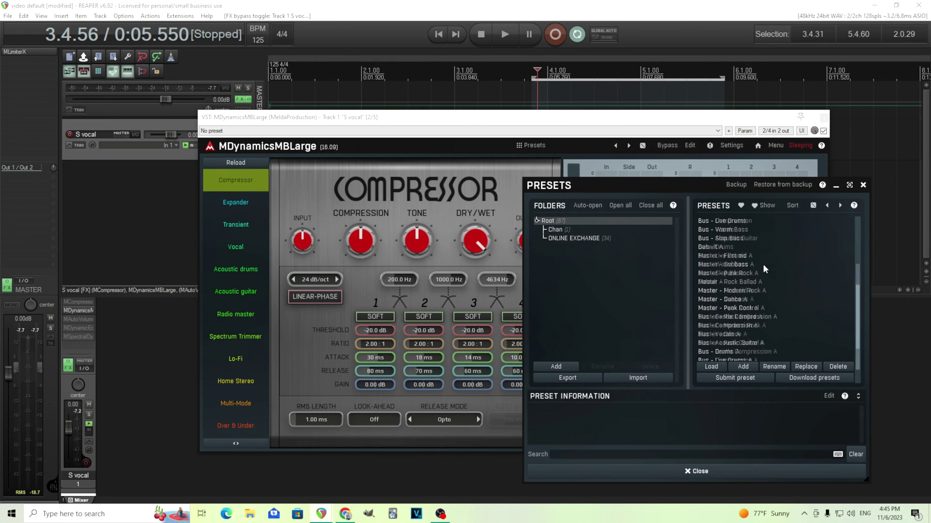
scroll(764, 269, "up", 5)
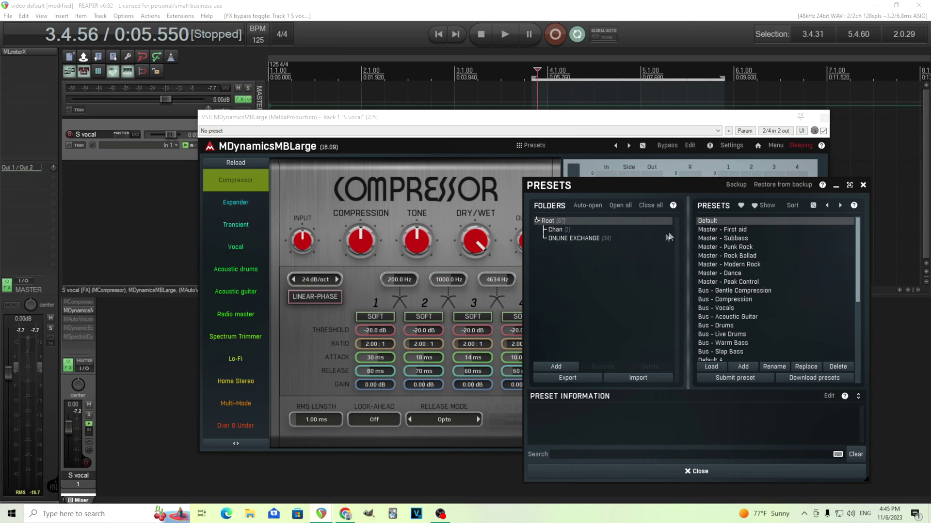
left_click(709, 221)
left_click(699, 472)
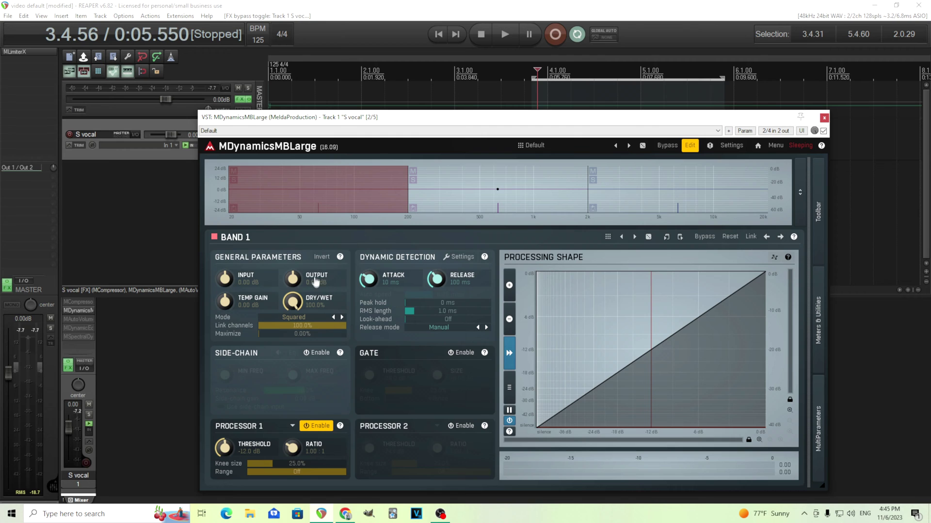
Step: Turn off compression on bands 1, 3 and 2, moving crossovers to about 2 kHz and 6 kHz
left_click(320, 427)
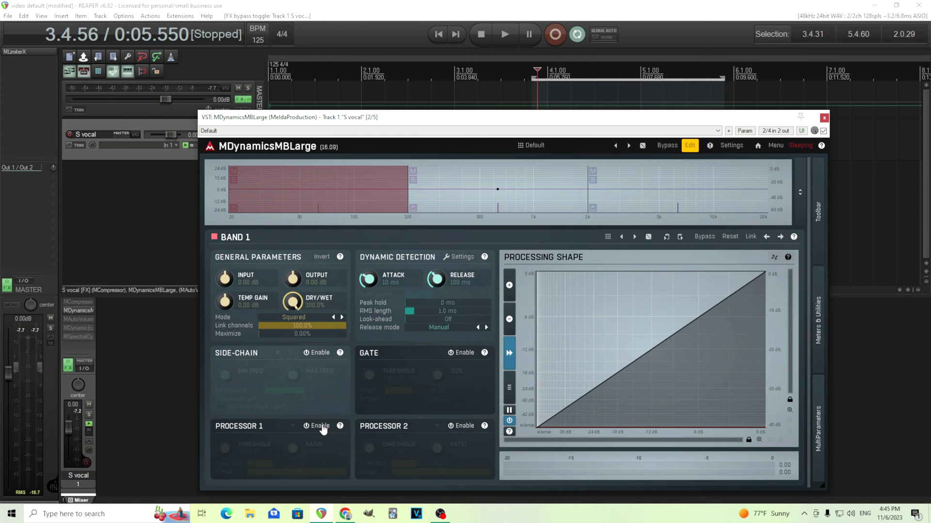
left_click(602, 202)
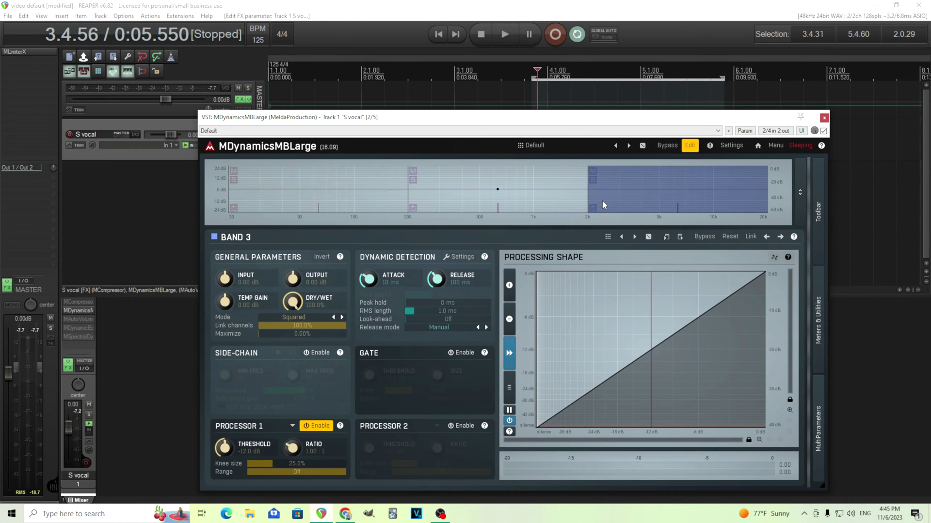
left_click(320, 426)
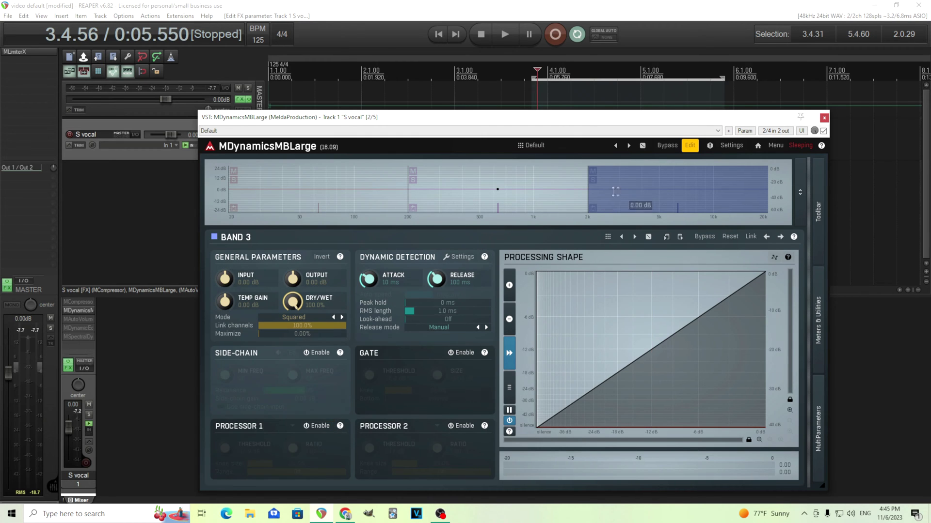
left_click_drag(589, 193, 666, 193)
left_click_drag(409, 198, 592, 198)
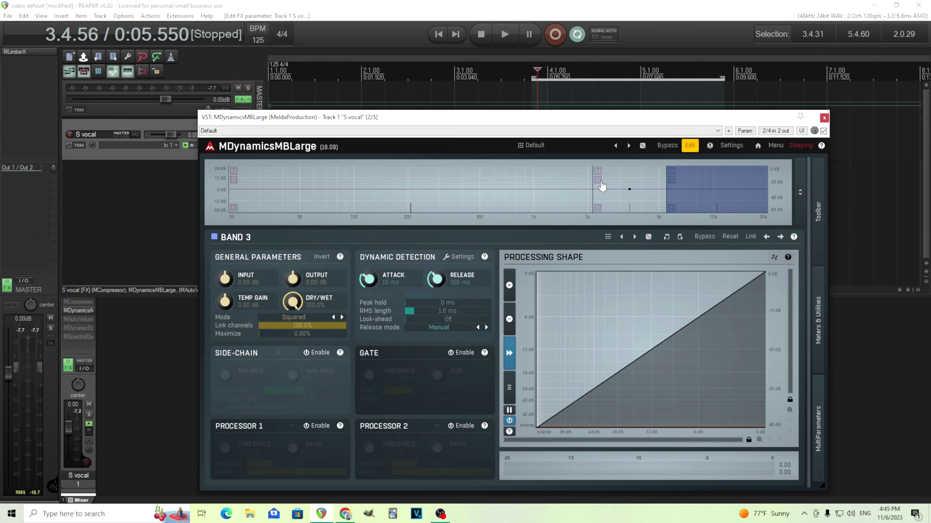
left_click(601, 185)
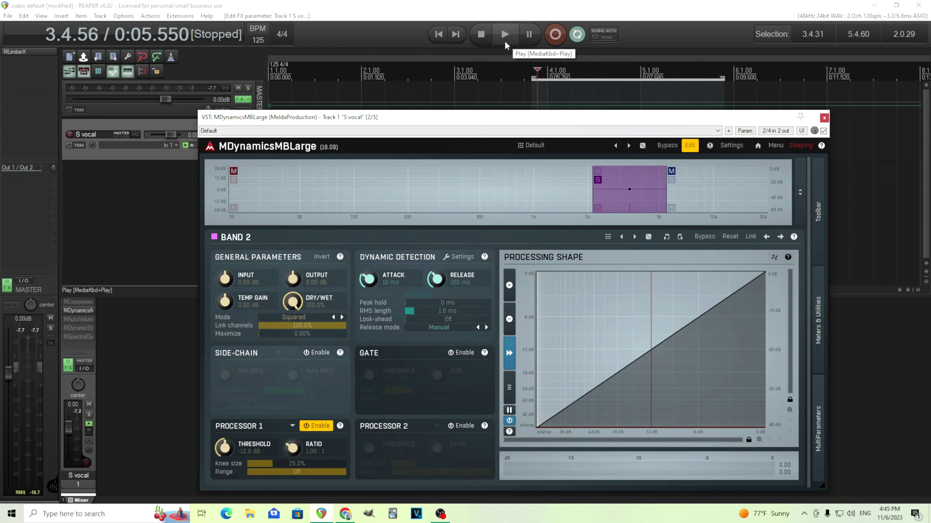
left_click(315, 426)
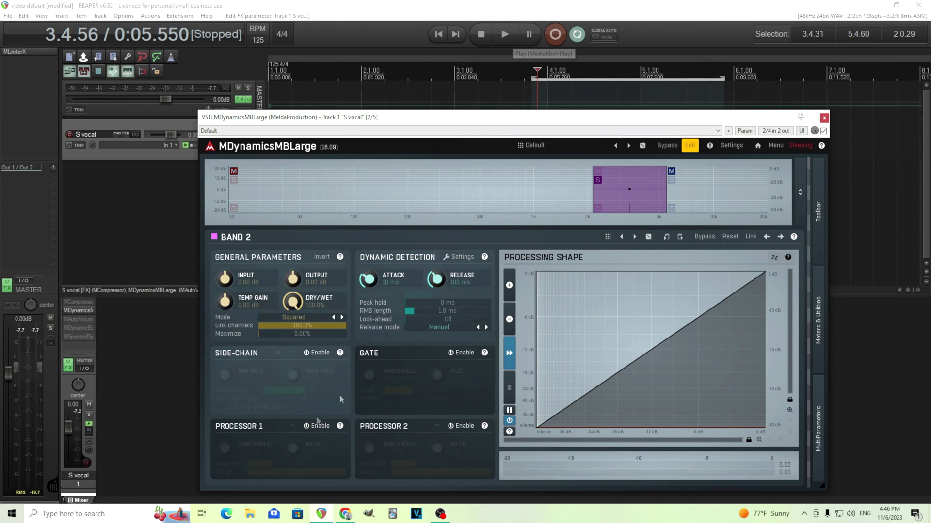
Step: While playing, widen band 2 to about 1.2–6.3 kHz and shorten its attack to 4 ms
left_click(506, 34)
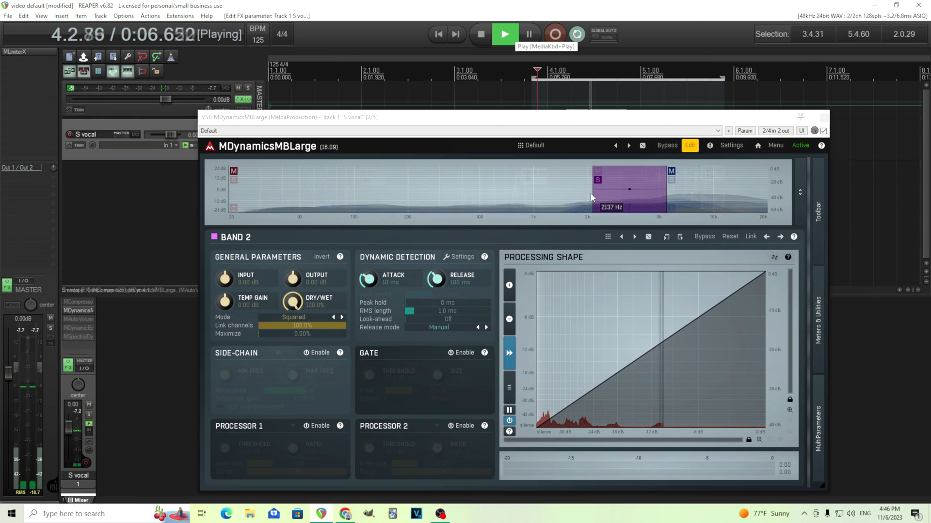
left_click_drag(592, 194, 551, 194)
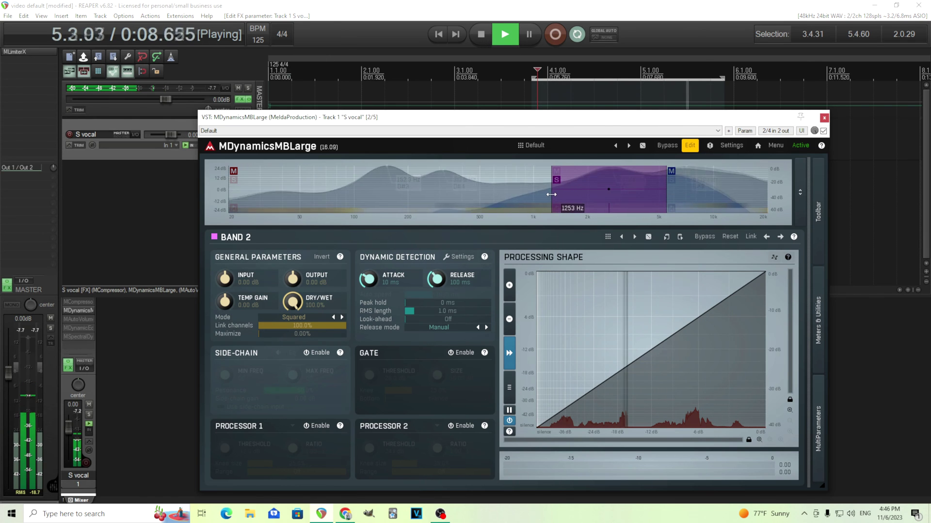
left_click_drag(667, 194, 678, 192)
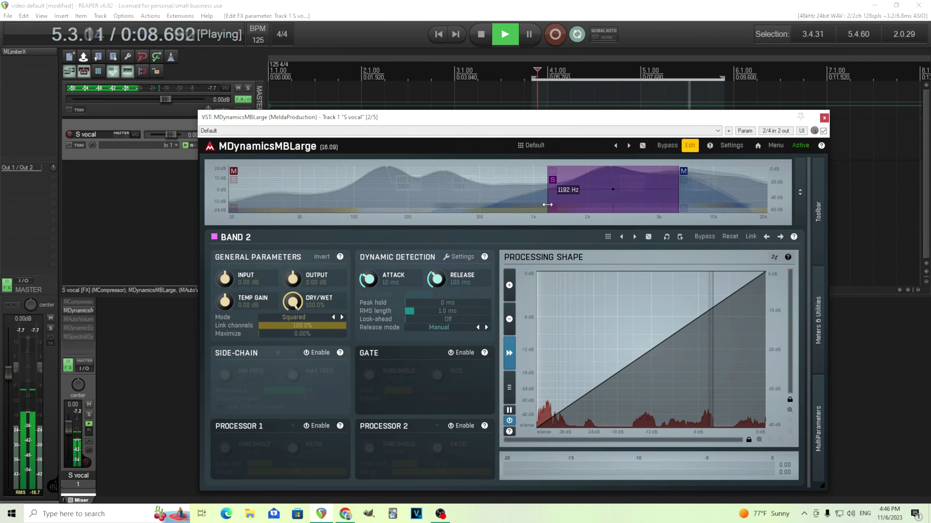
key("space")
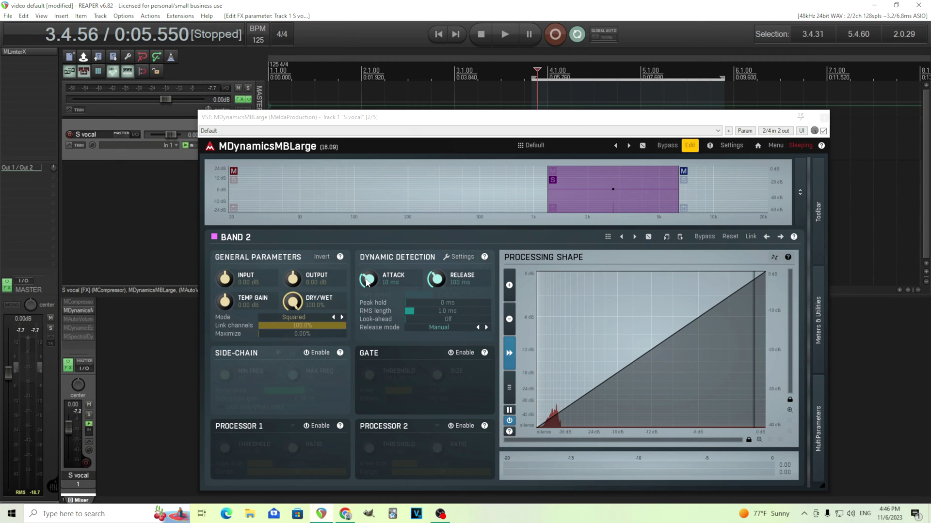
left_click_drag(369, 281, 369, 287)
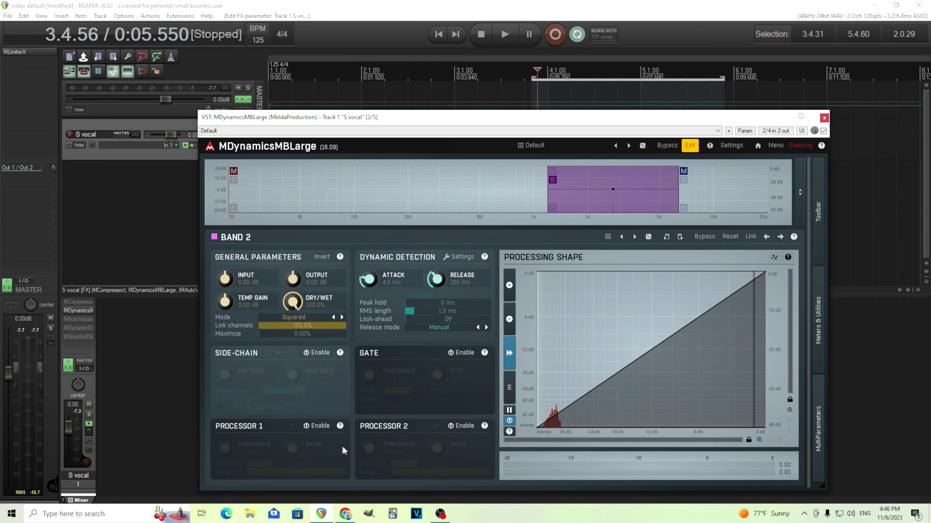
Step: Enable band 2 compression at a 4:1 ratio and set its threshold to −28 dB while listening
left_click(324, 428)
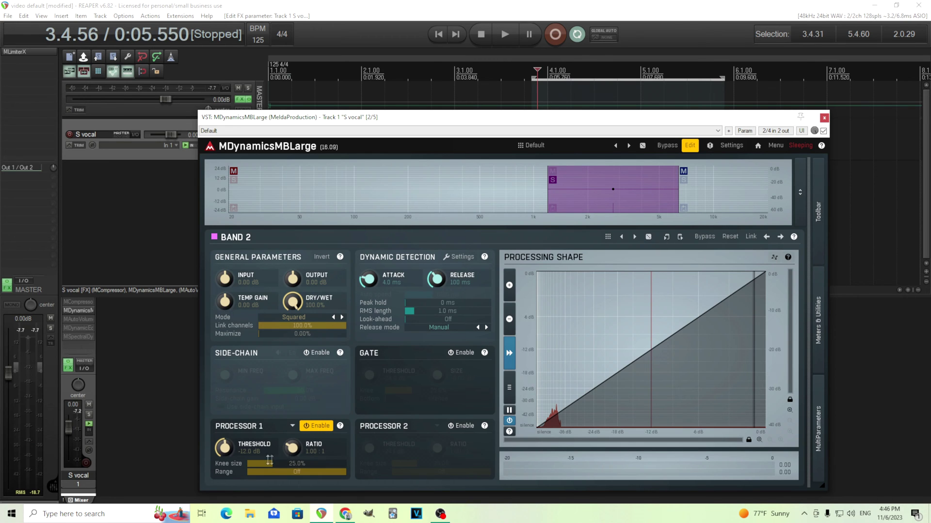
left_click_drag(292, 447, 292, 431)
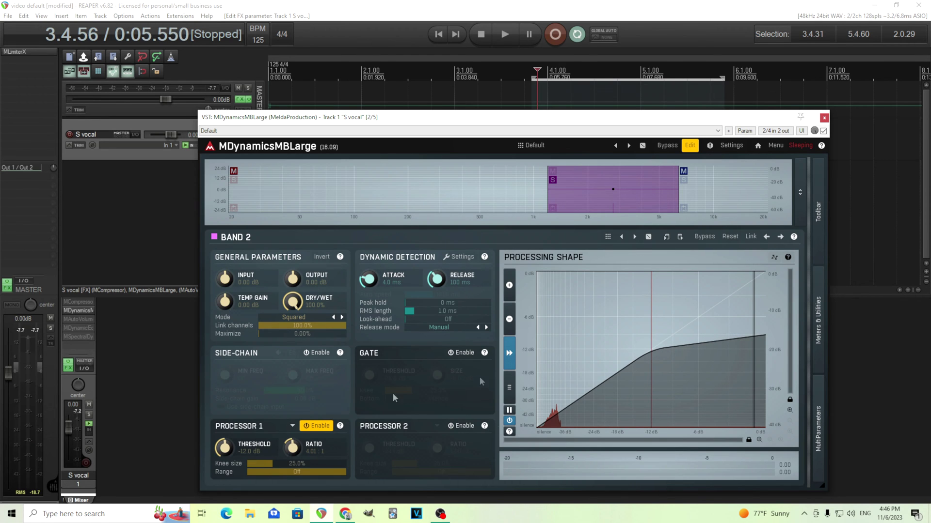
left_click(504, 34)
left_click_drag(221, 450, 221, 475)
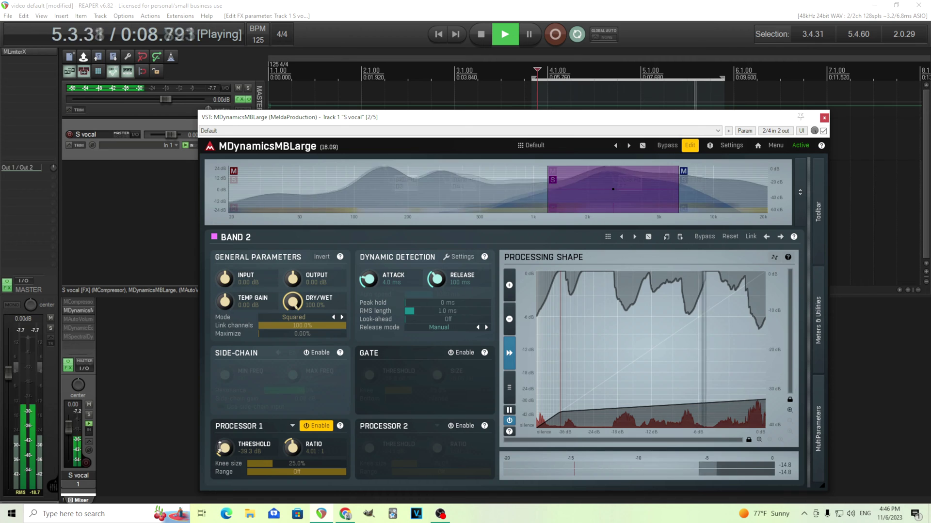
left_click(481, 35)
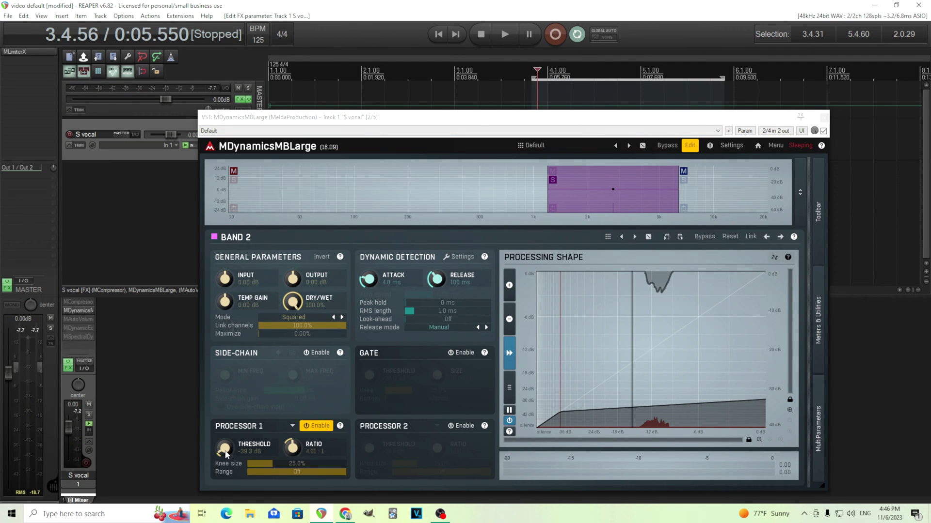
left_click(225, 452)
left_click_drag(224, 448, 224, 439)
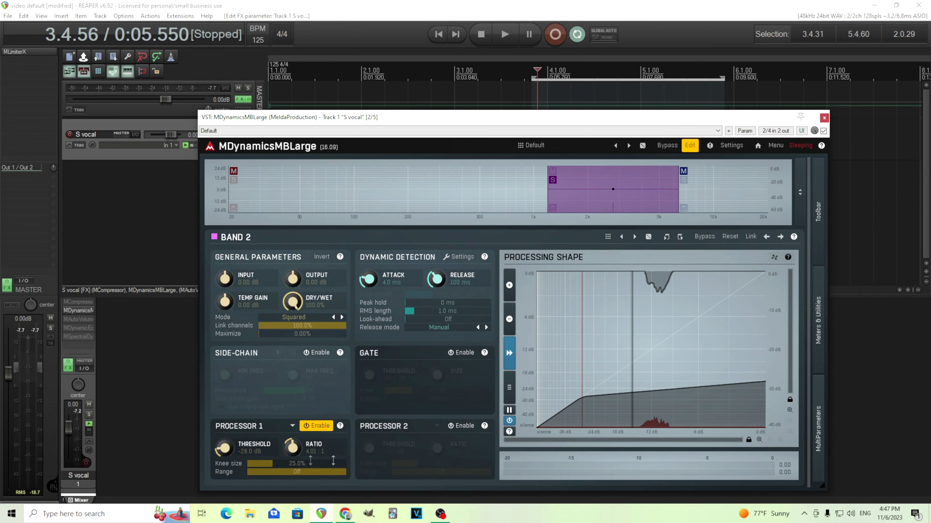
left_click(493, 37)
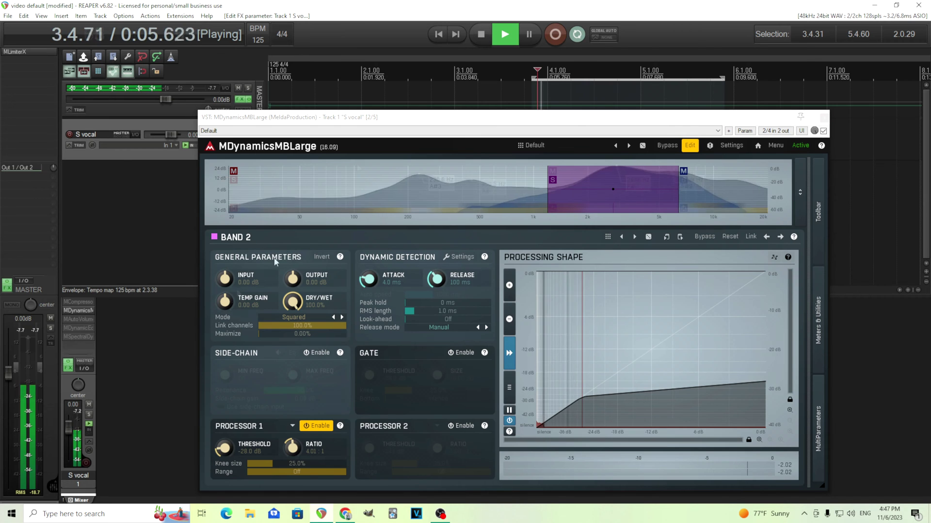
Step: Set band 2's threshold to −30.3 dB and release to 144 ms, then replay the vocal
left_click(312, 432)
left_click(309, 428)
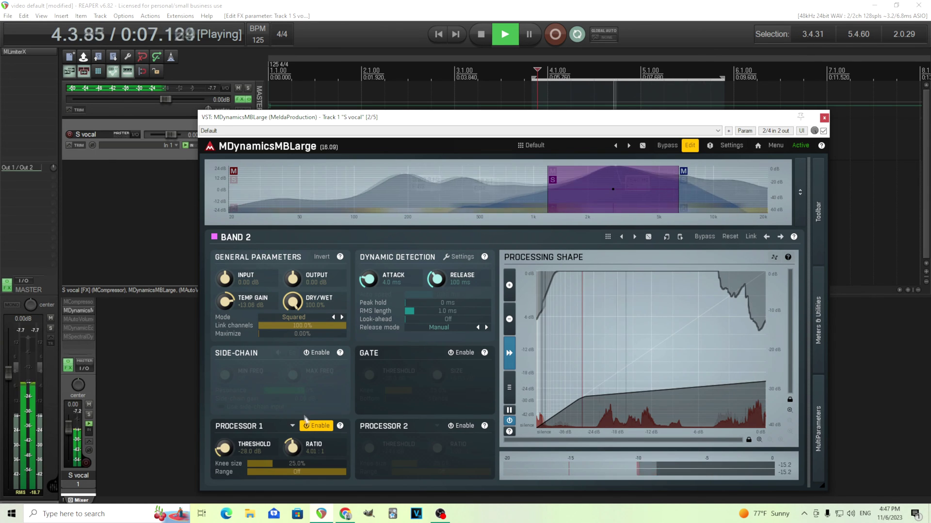
left_click_drag(231, 448, 231, 458)
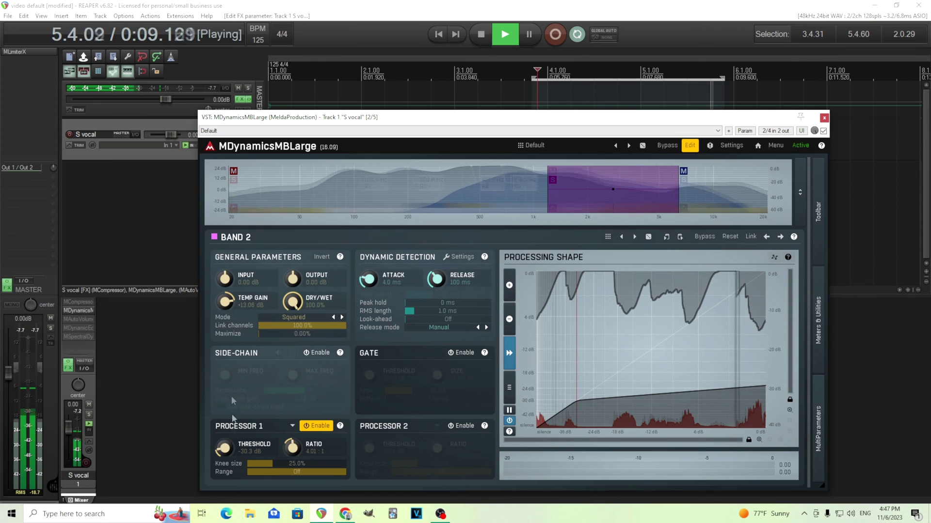
left_click_drag(434, 282, 435, 279)
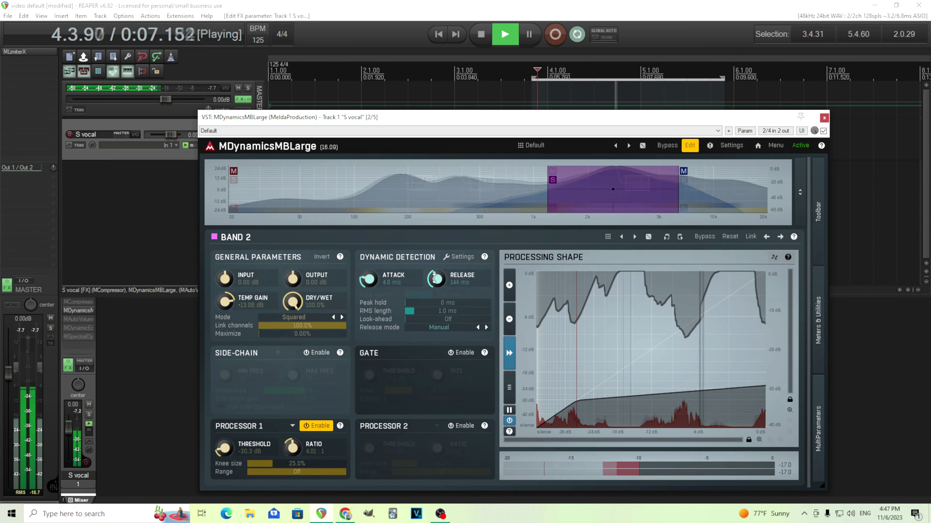
left_click(481, 34)
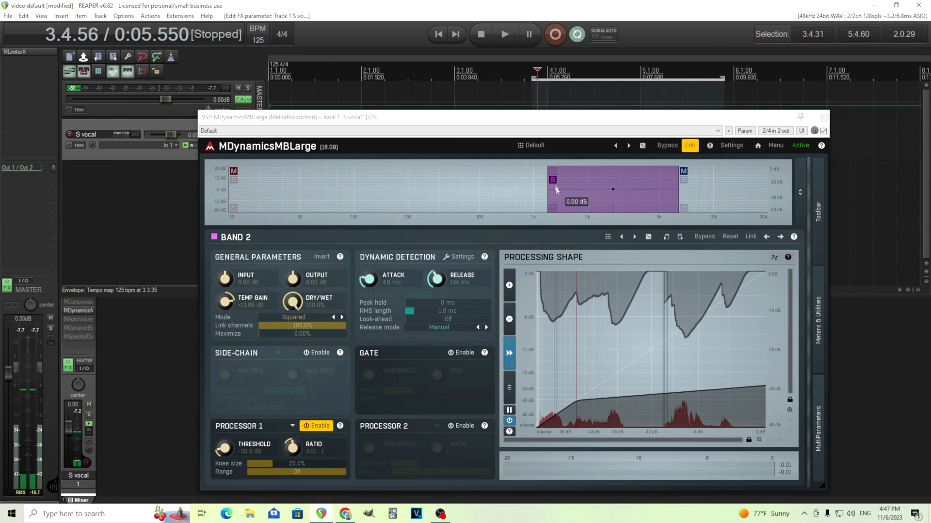
left_click(504, 35)
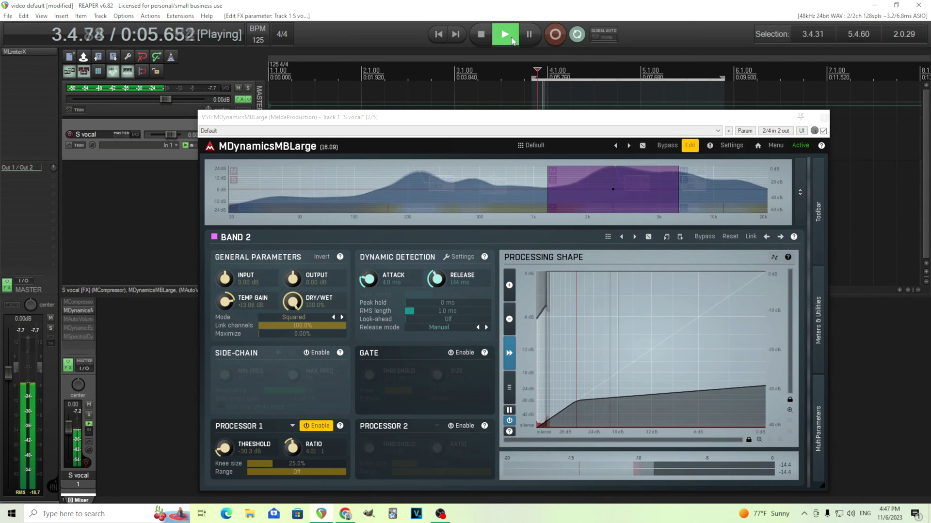
Step: Compare the vocal with MDynamicsMBLarge bypassed and active
left_click_drag(541, 115, 516, 103)
left_click(644, 139)
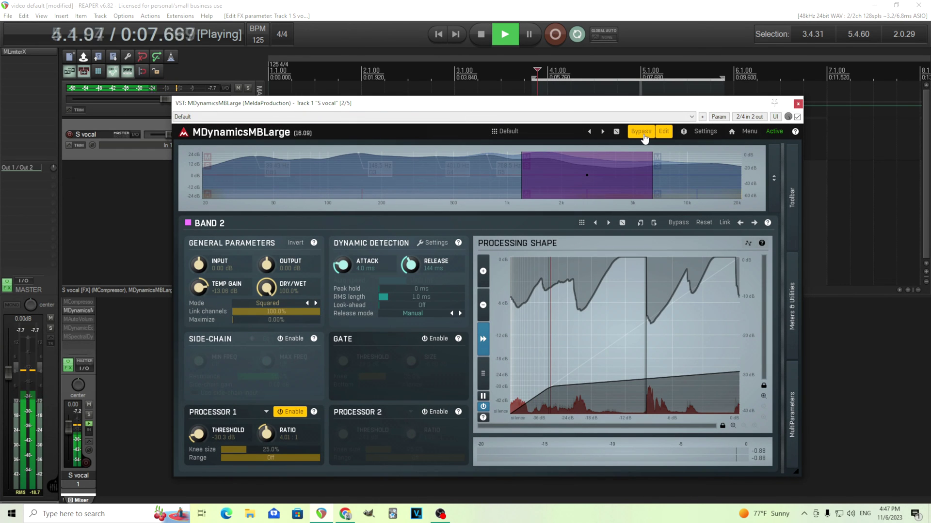
left_click(644, 139)
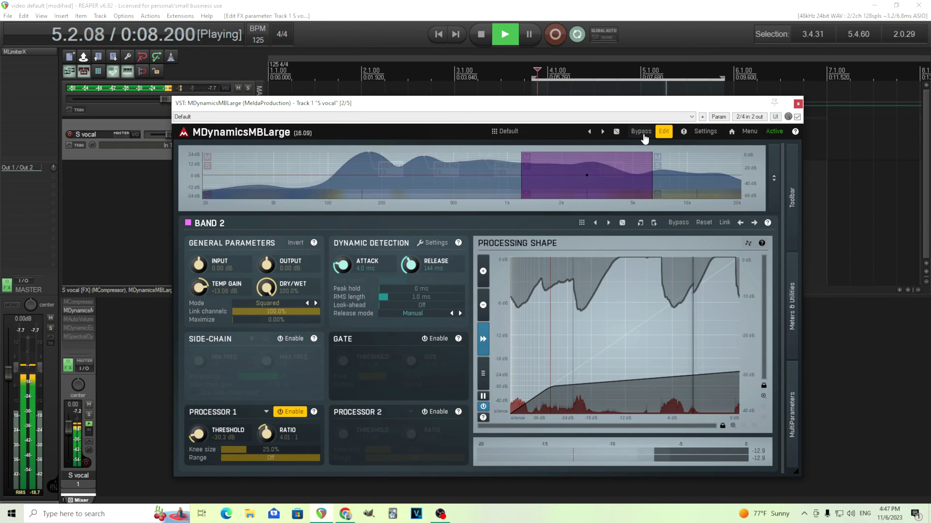
Step: Show Meters & Utilities; lower threshold to −39.3 dB and raise output to +1.34 dB, A/B-comparing
left_click(795, 291)
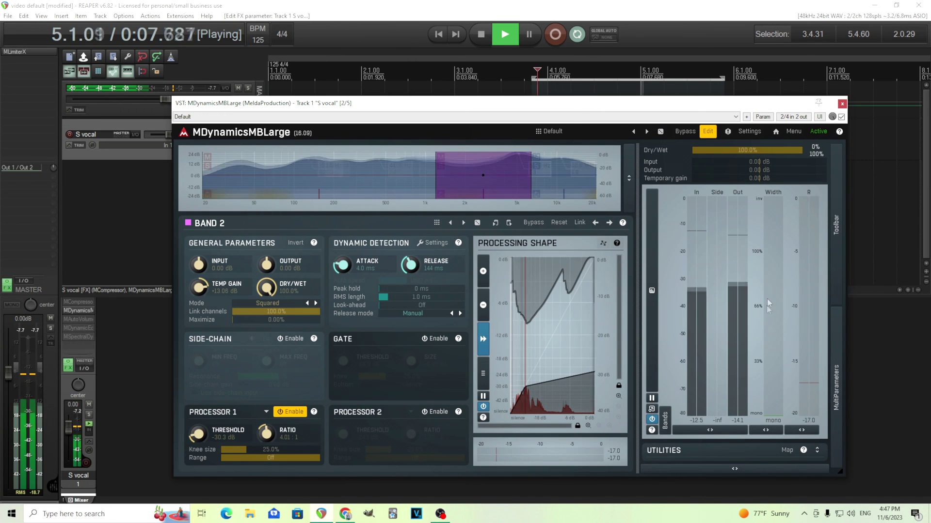
left_click(480, 37)
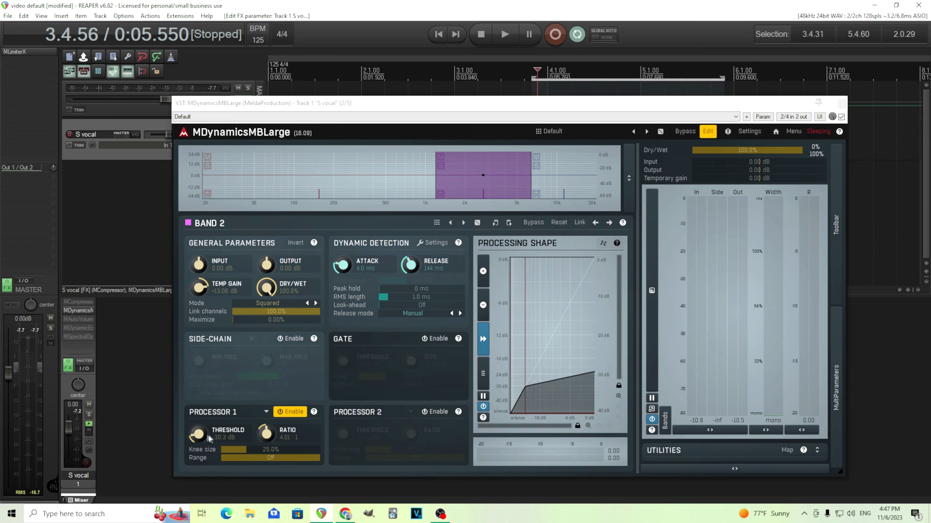
left_click_drag(200, 440, 200, 442)
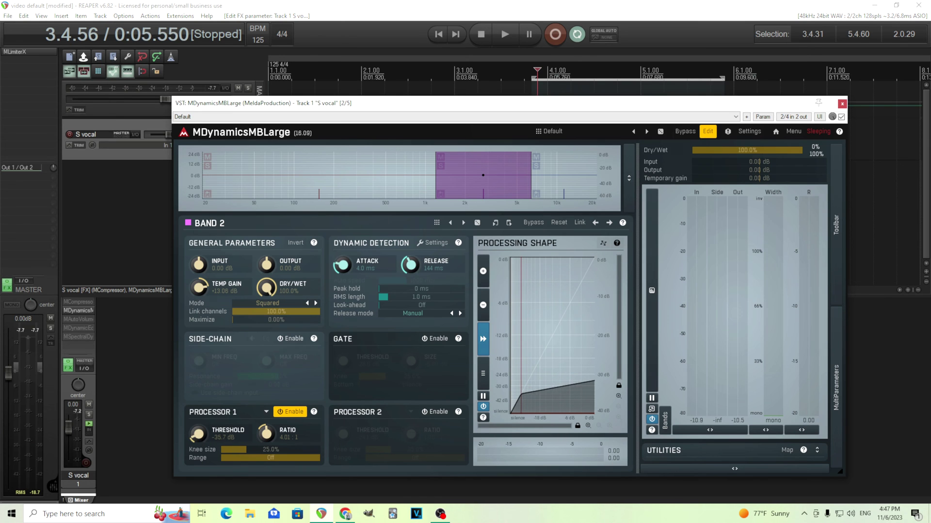
left_click(510, 41)
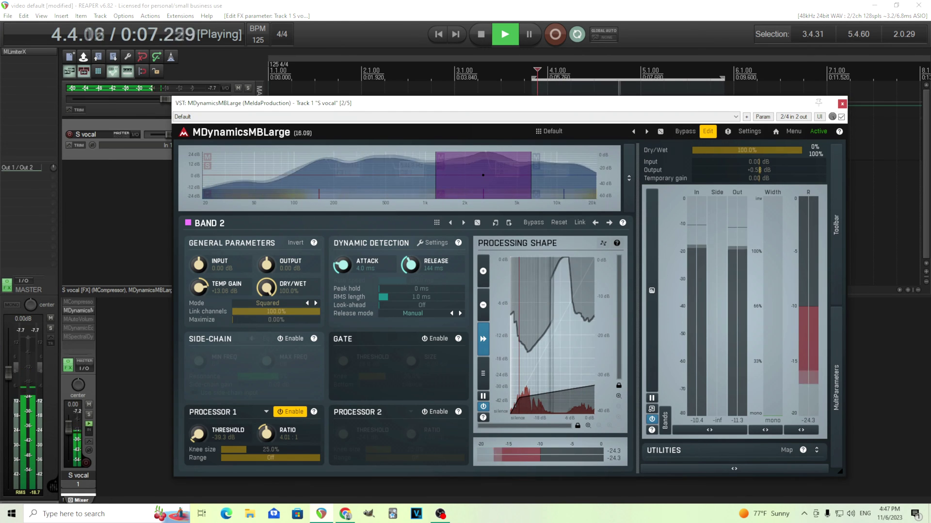
left_click_drag(719, 170, 714, 152)
left_click(685, 132)
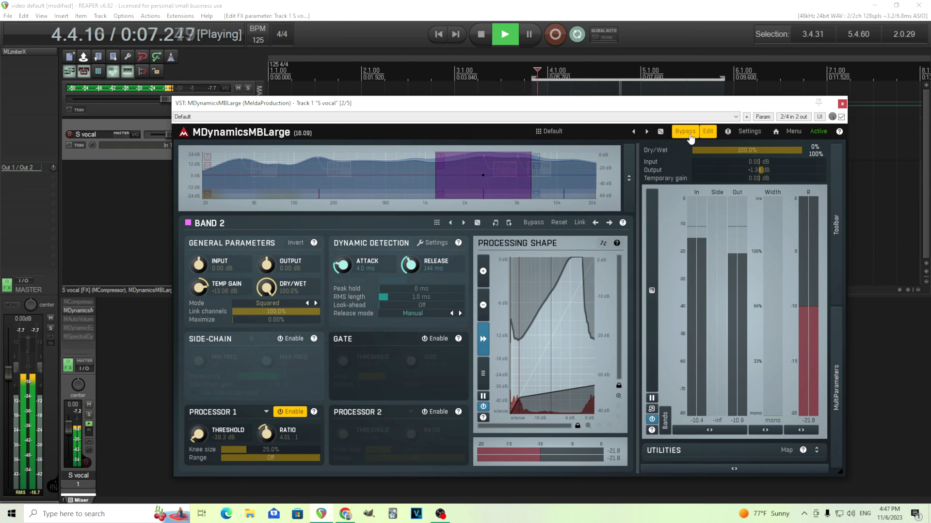
left_click(689, 136)
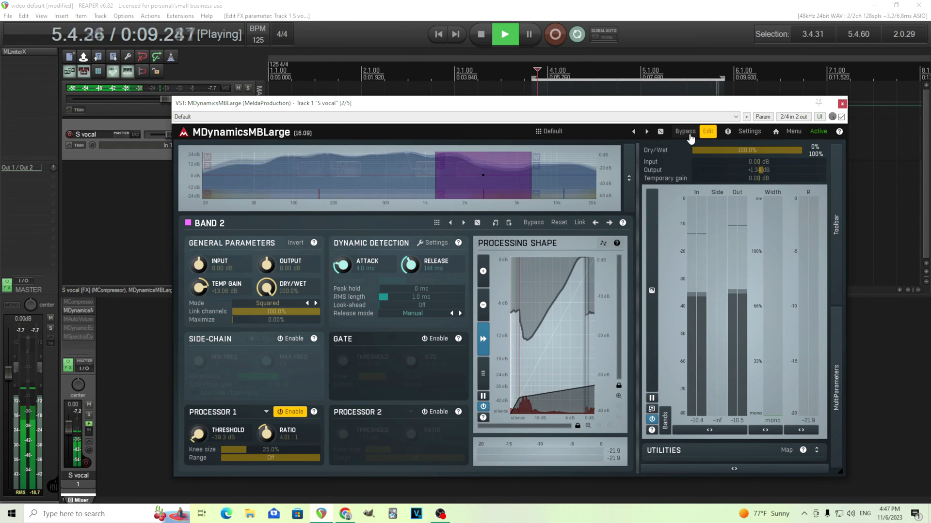
Step: Extend band 2's upper edge to 6571 Hz and close MDynamicsMBLarge
left_click(484, 38)
left_click_drag(530, 183, 533, 183)
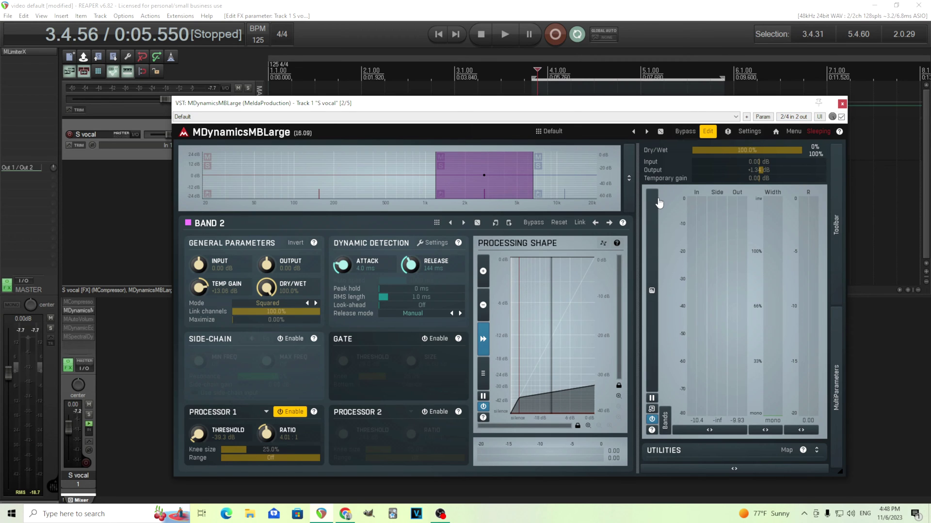
left_click(842, 103)
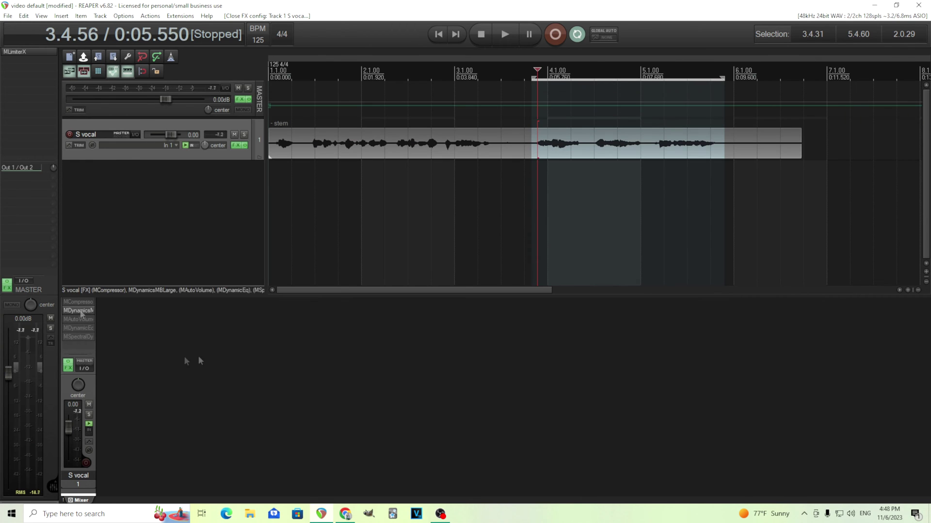
Step: Bypass the MAutoVolume slot in the S vocal FX chain and open its plugin window
left_click(84, 319, "shift")
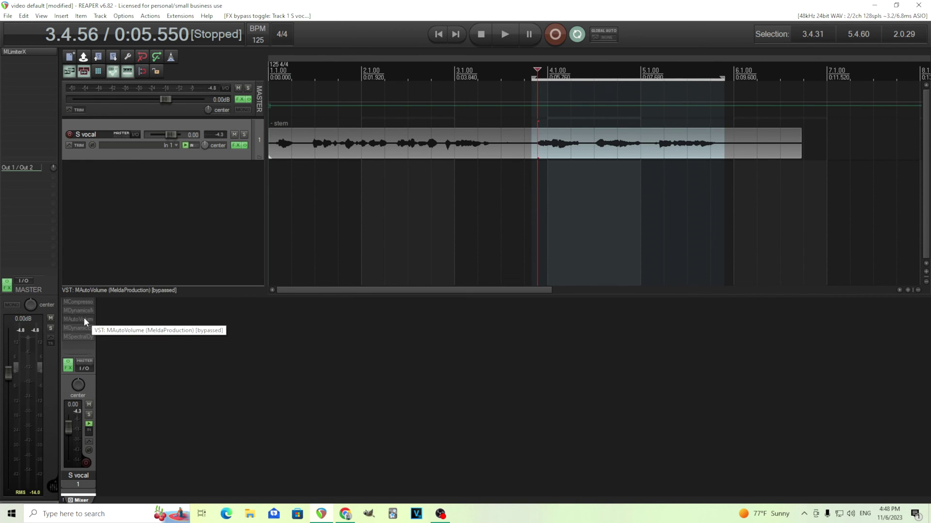
left_click(83, 318)
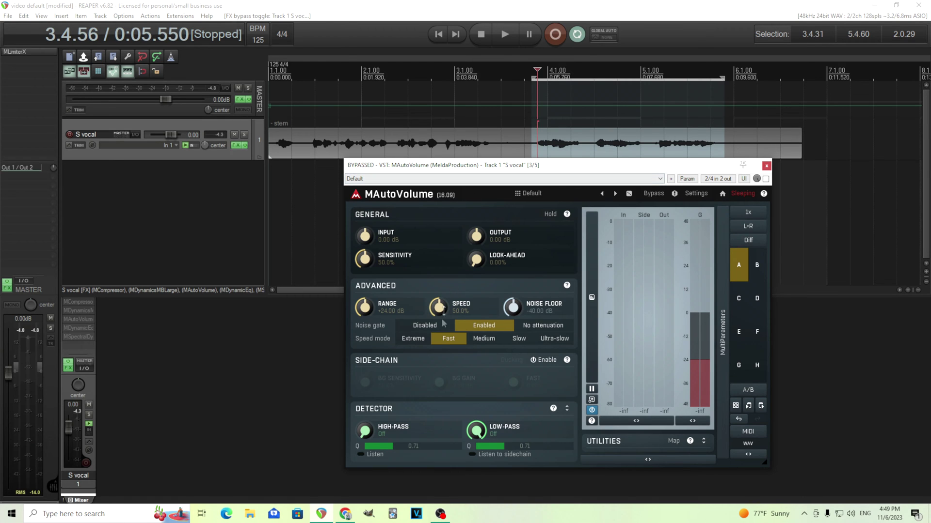
Step: Turn off MAutoVolume's noise gate and listen to the detector high-pass at 2588 Hz during playback. Then take the plugin out of bypass
left_click(438, 331)
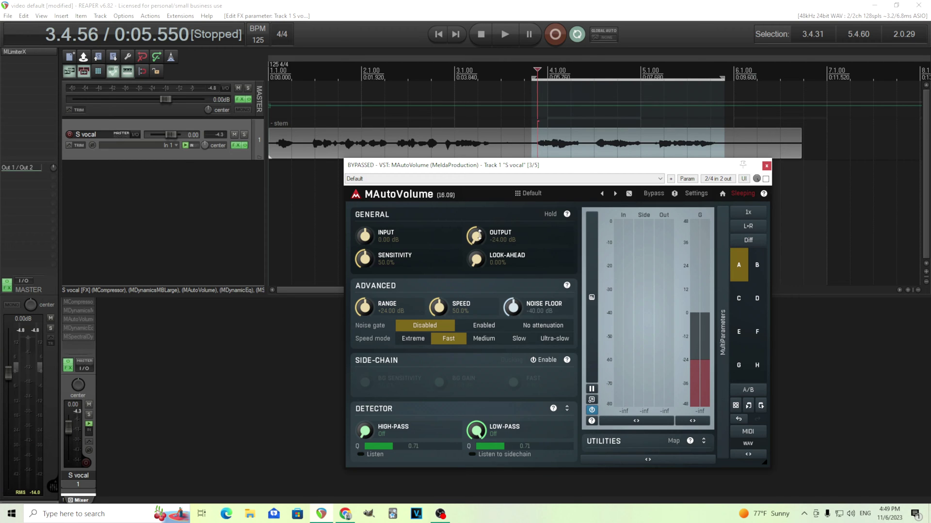
left_click(377, 457)
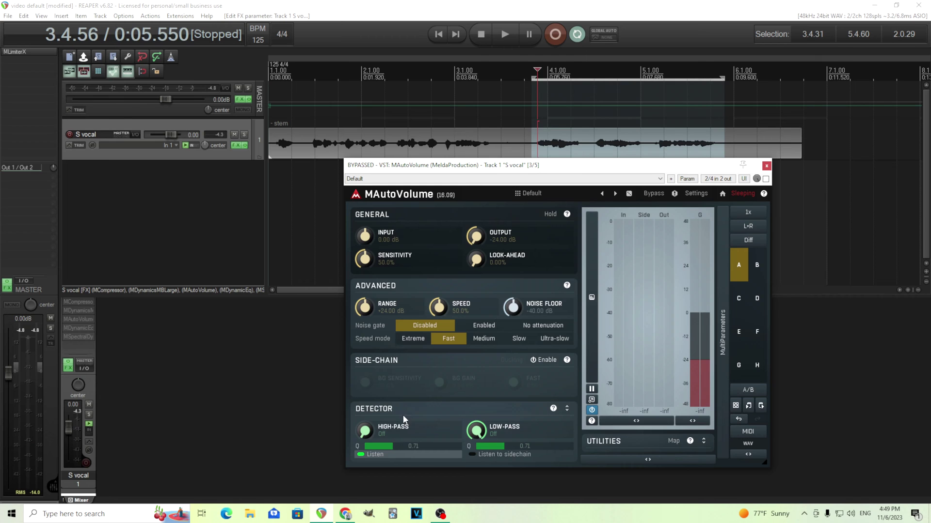
left_click(513, 32)
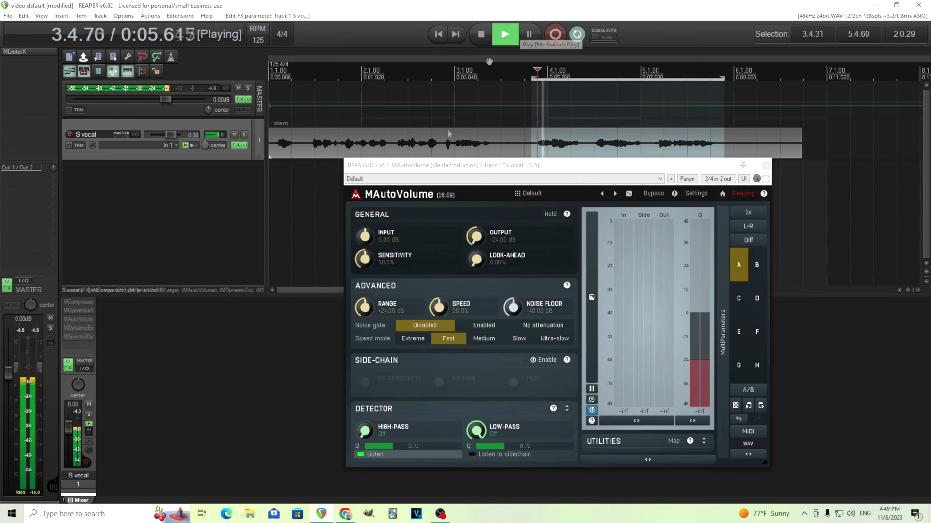
left_click_drag(365, 431, 365, 383)
left_click(481, 34)
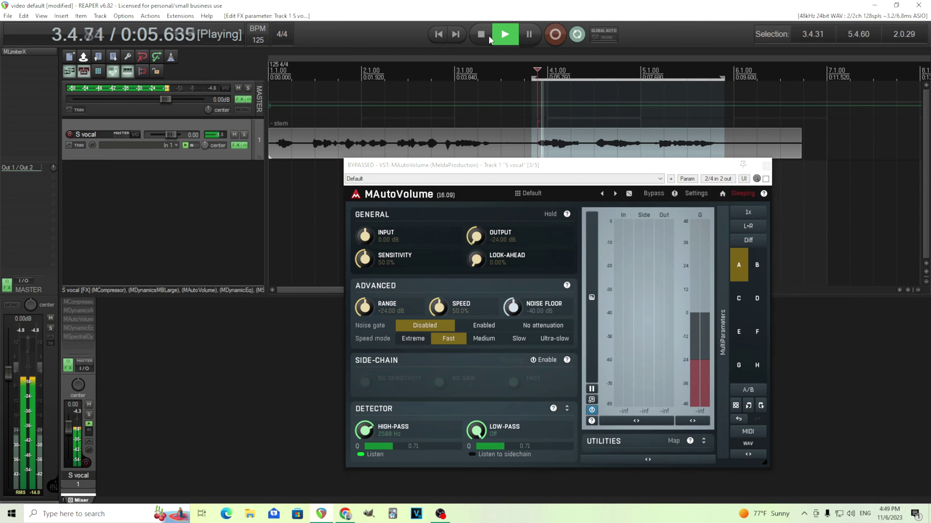
left_click(74, 320, "shift")
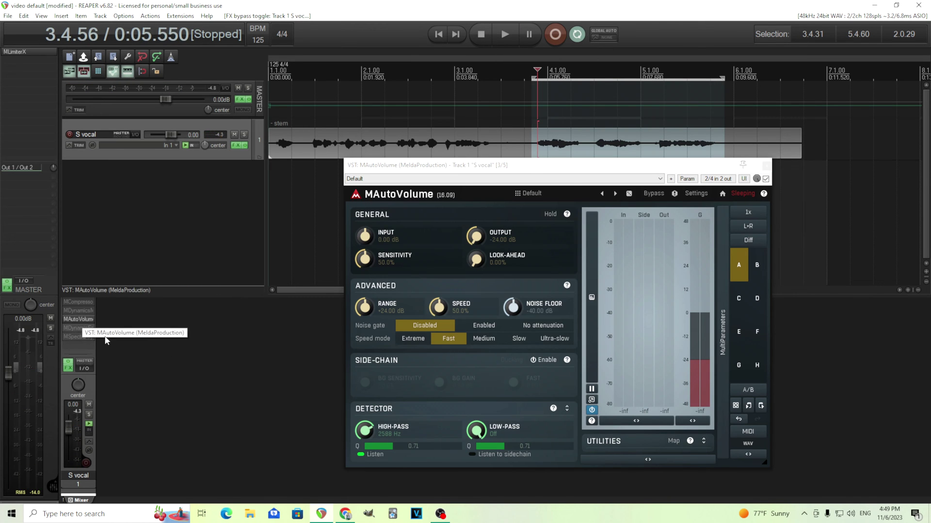
Step: During playback, lower MAutoVolume's detector high-pass to about 2019 Hz and turn off high-pass listening
left_click(504, 34)
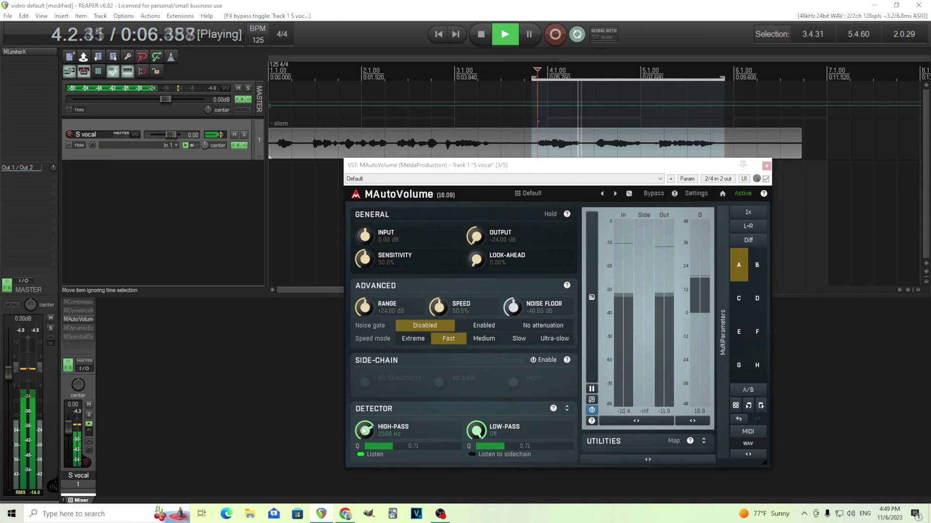
left_click_drag(398, 435, 398, 440)
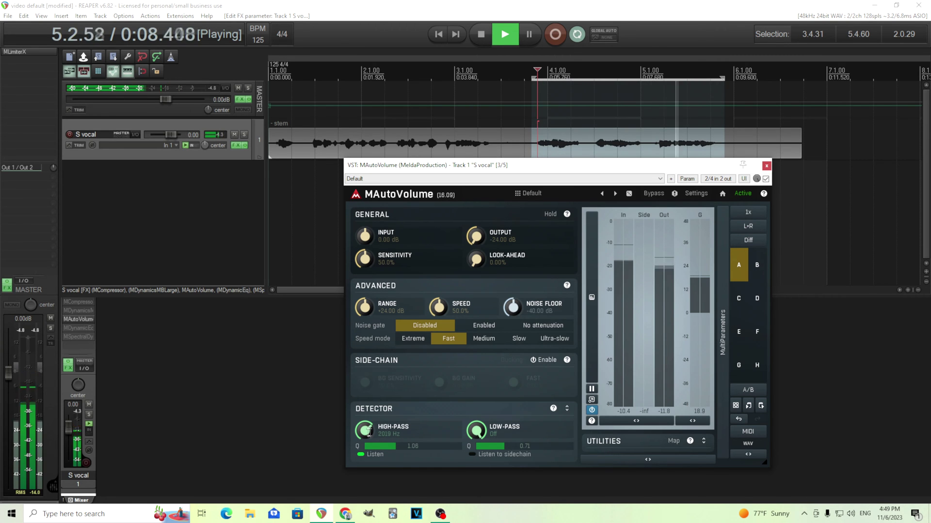
key("space")
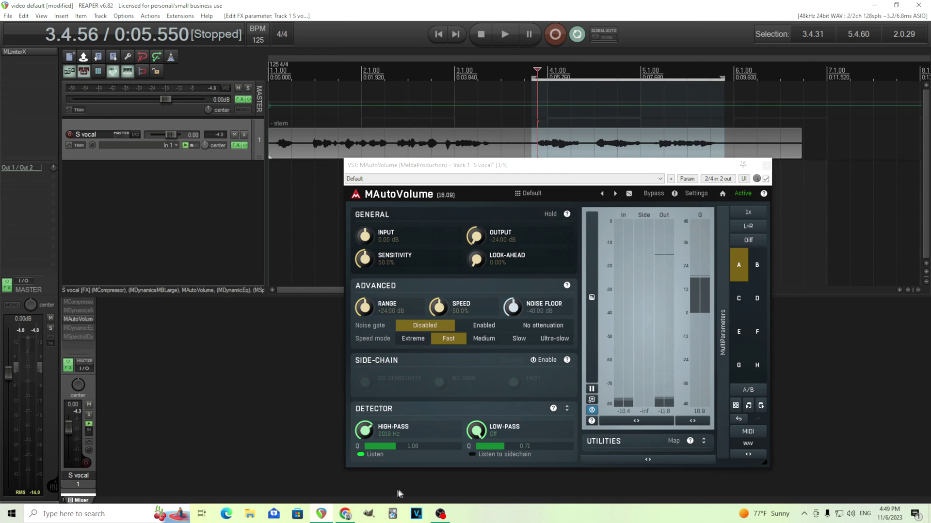
left_click(370, 456)
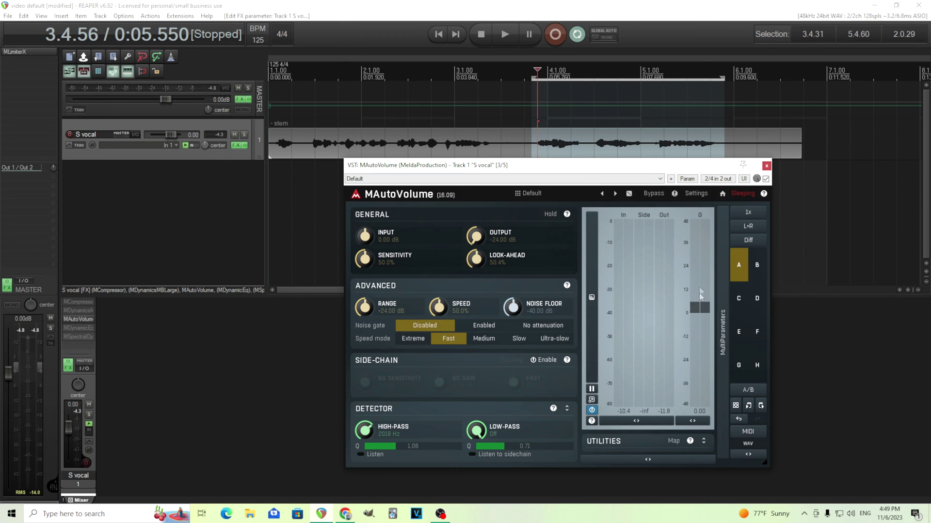
Step: Raise MAutoVolume's speed and sensitivity while the vocal loop plays
left_click(506, 33)
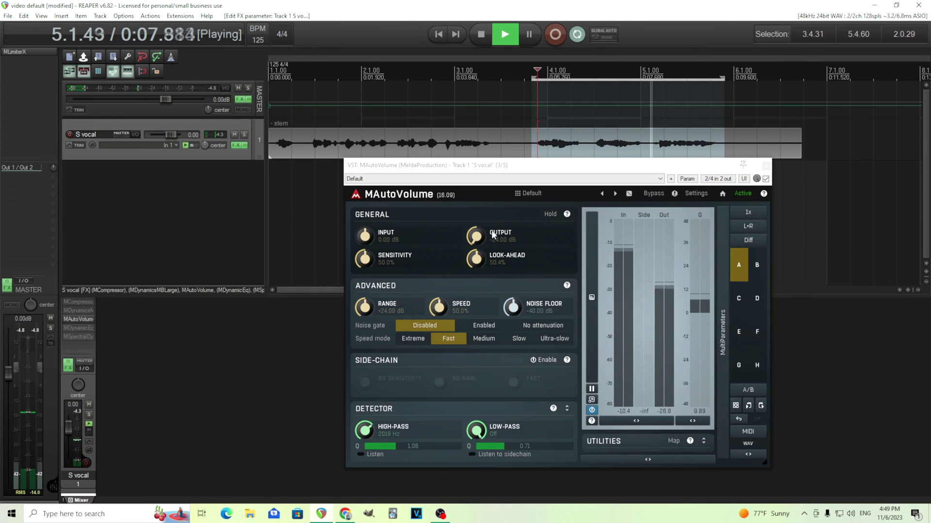
left_click_drag(439, 307, 439, 283)
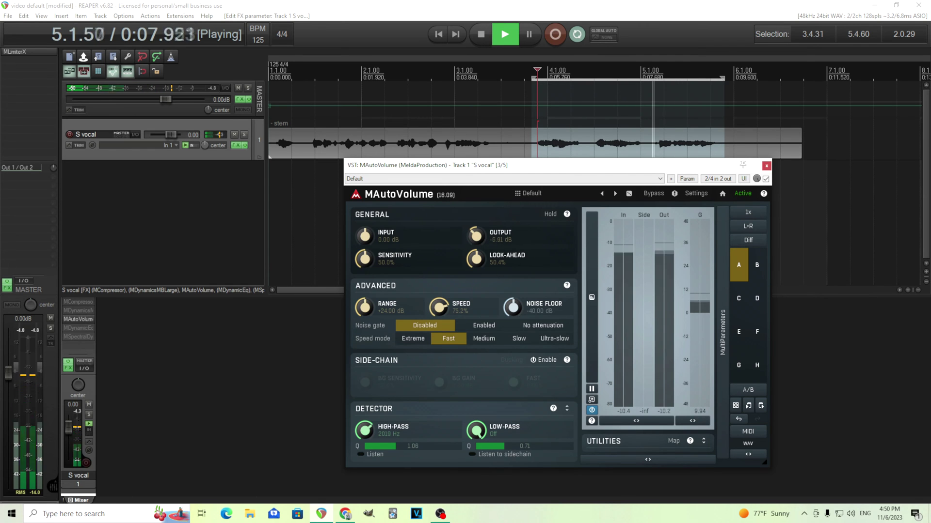
mouse_move(364, 259)
left_mouse_down()
mouse_move(364, 232)
mouse_move(364, 247)
left_mouse_up()
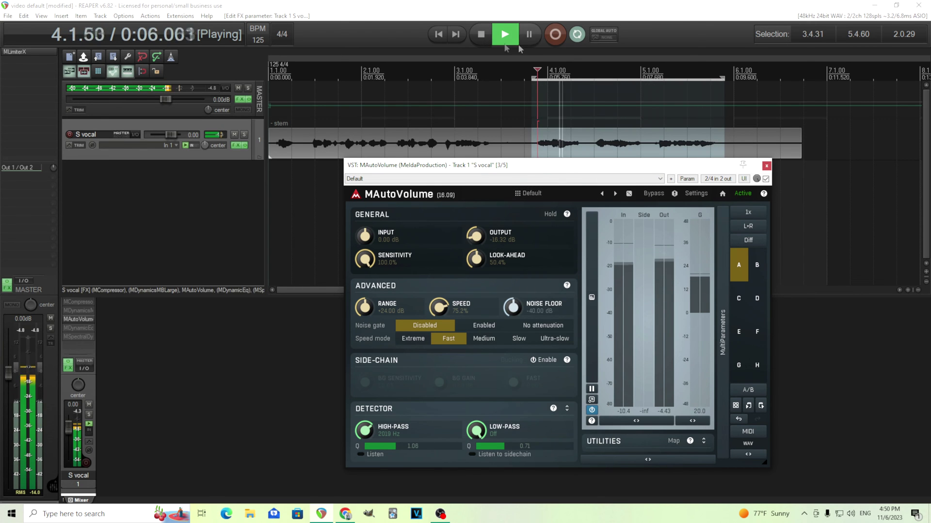
left_click(488, 39)
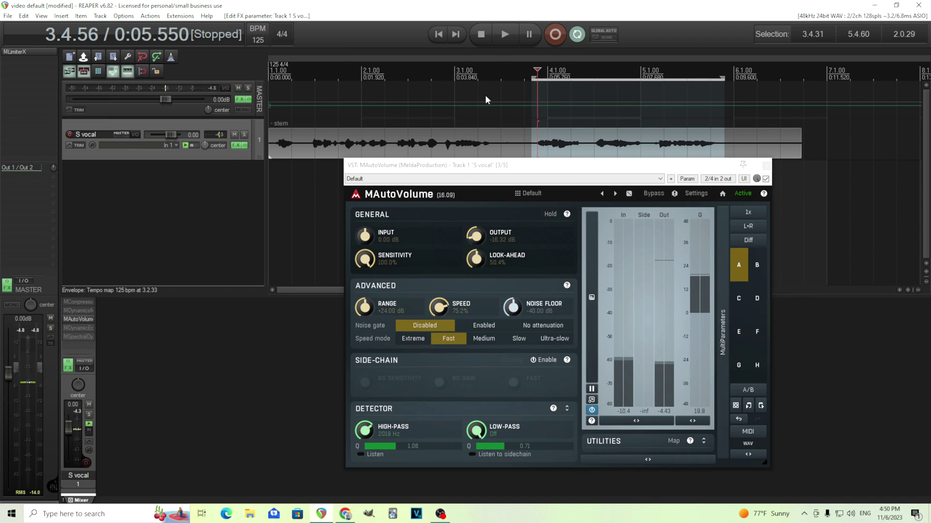
Step: A/B the vocal with MAutoVolume on and off, then leave it bypassed and close its window
left_click(504, 34)
left_click(654, 194)
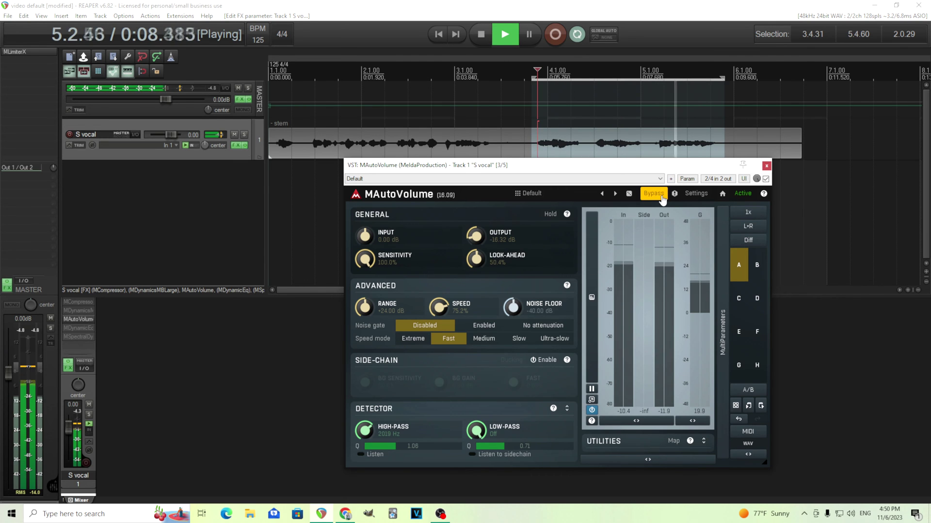
left_click(662, 198)
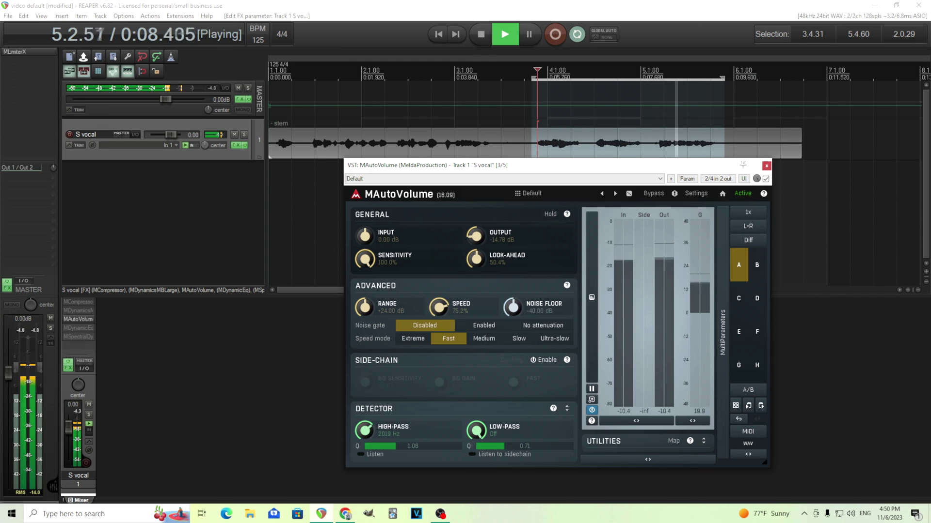
left_click(658, 195)
left_click(658, 196)
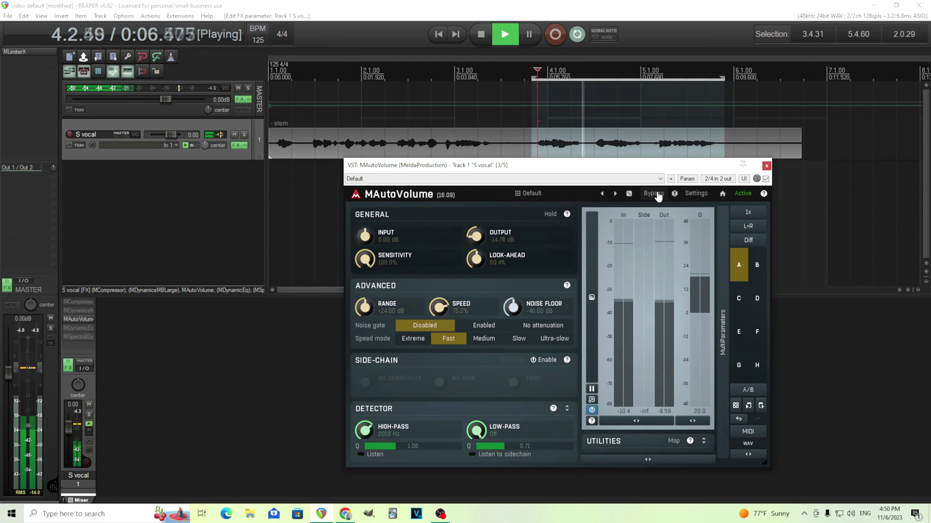
left_click(658, 196)
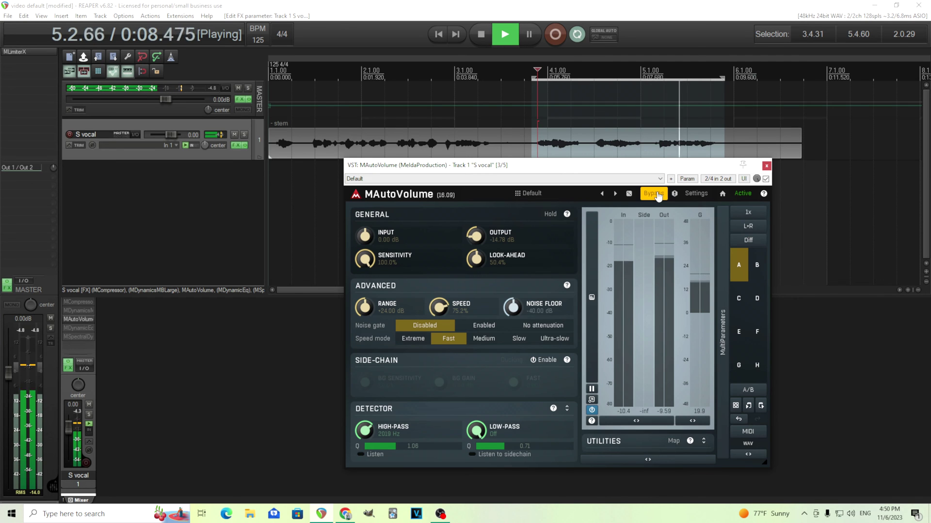
left_click(488, 37)
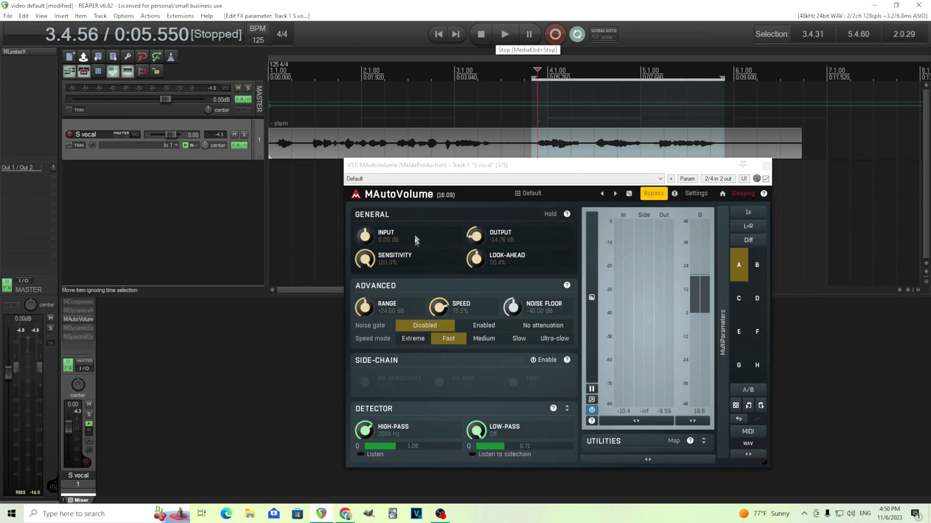
left_click(766, 166)
Step: Close the MAutoVolume window and open the still-bypassed MDynamicEq window from the vocal's FX list
left_click(73, 321)
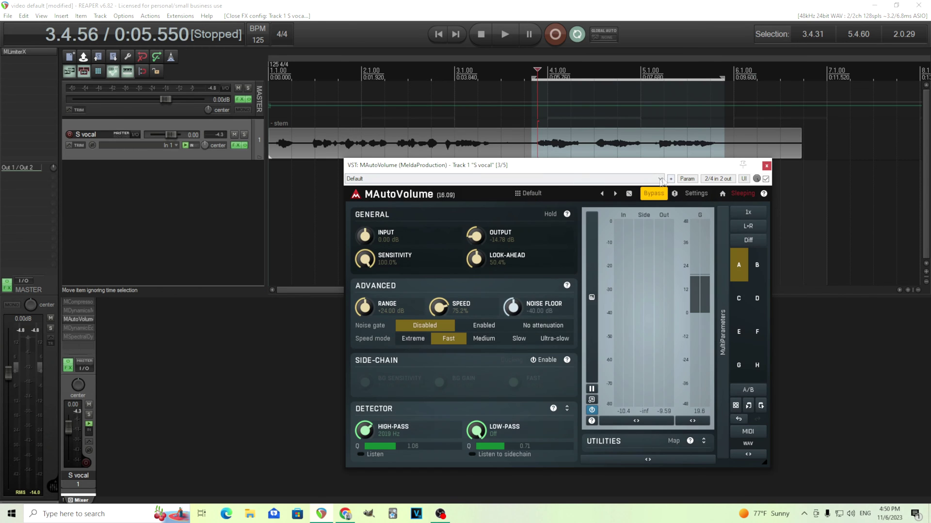
left_click(766, 166)
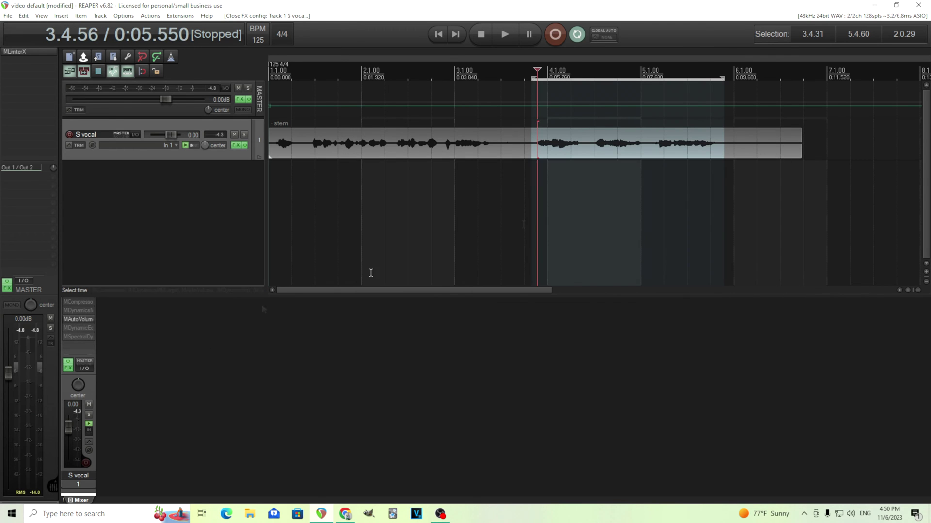
left_click(83, 319, "shift")
left_click(83, 329)
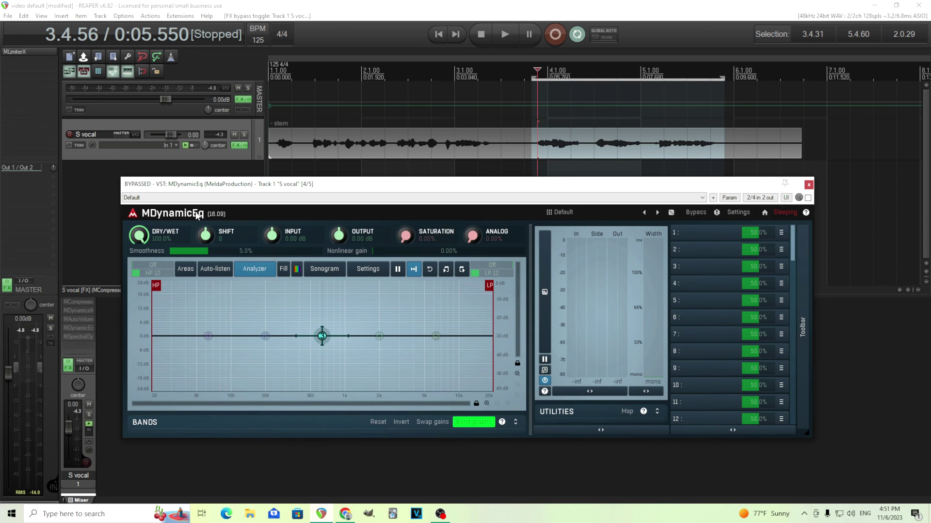
Step: Load MDynamicEq's De-esser preset
left_click(603, 213)
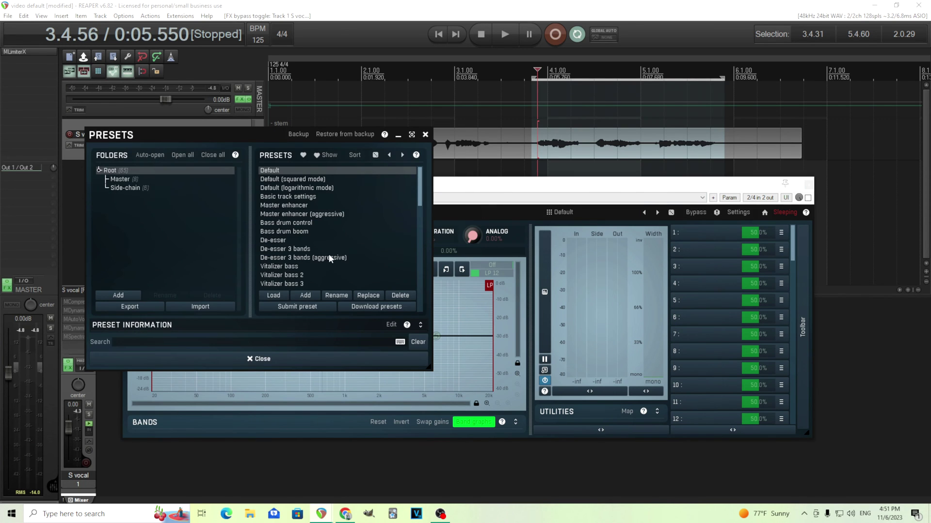
scroll(332, 258, "down", 1)
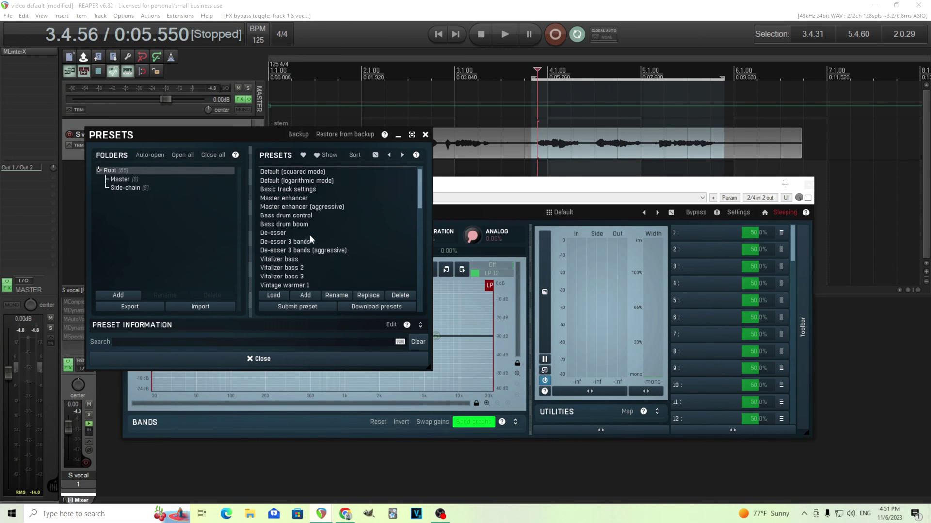
left_click(296, 233)
left_click(329, 358)
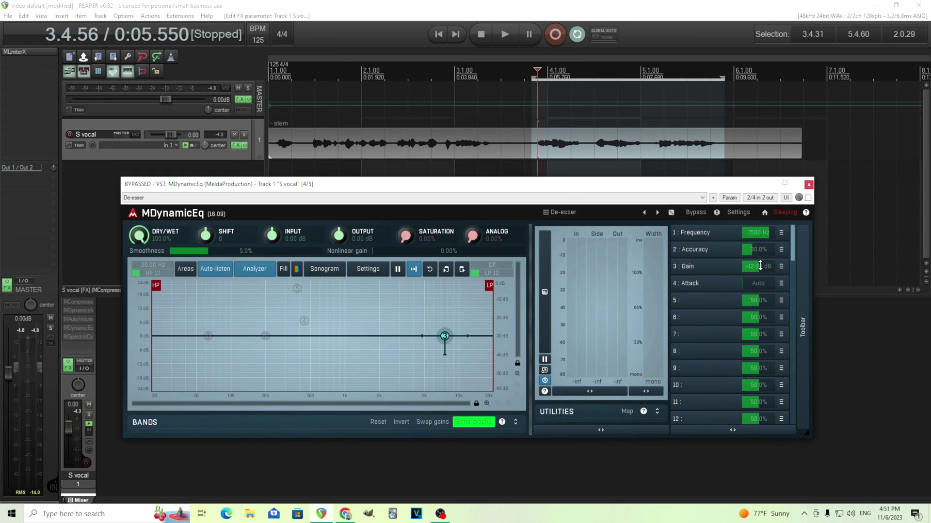
Step: While playing, deepen the de-esser band's gain to -24 dB and lower its frequency to about 6466 Hz
left_click(506, 34)
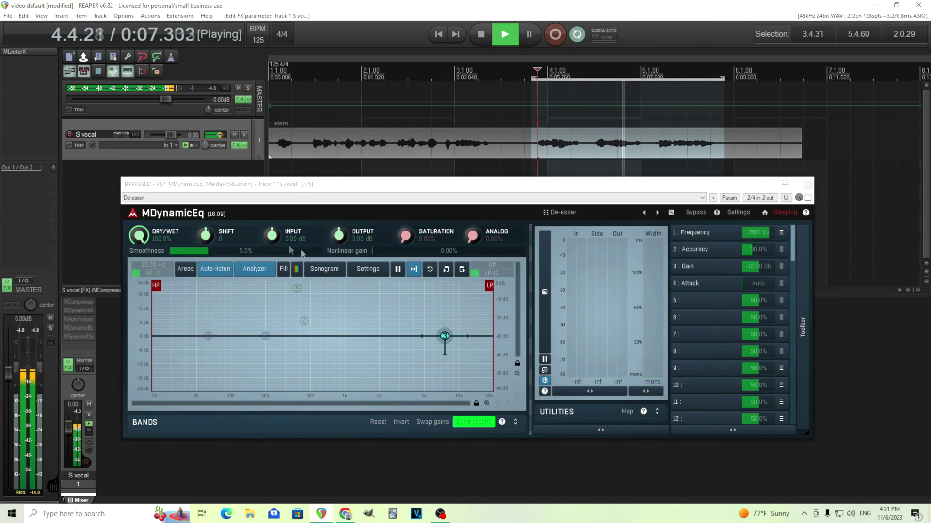
key("space")
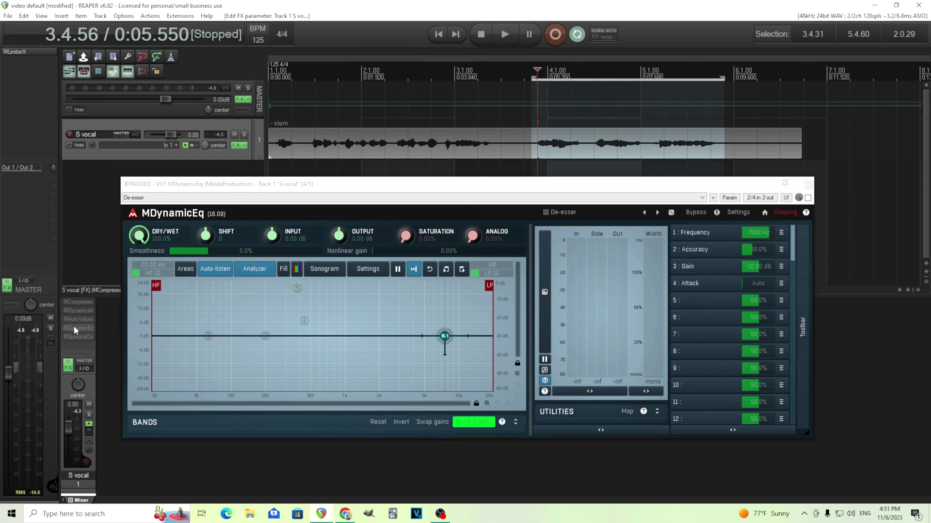
key("space")
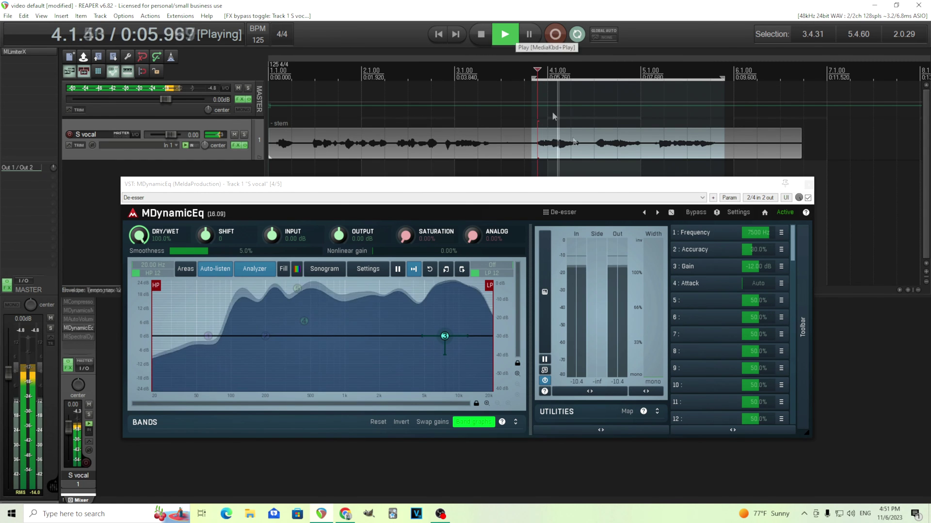
mouse_move(755, 268)
left_mouse_down()
mouse_move(776, 268)
mouse_move(742, 268)
left_mouse_up()
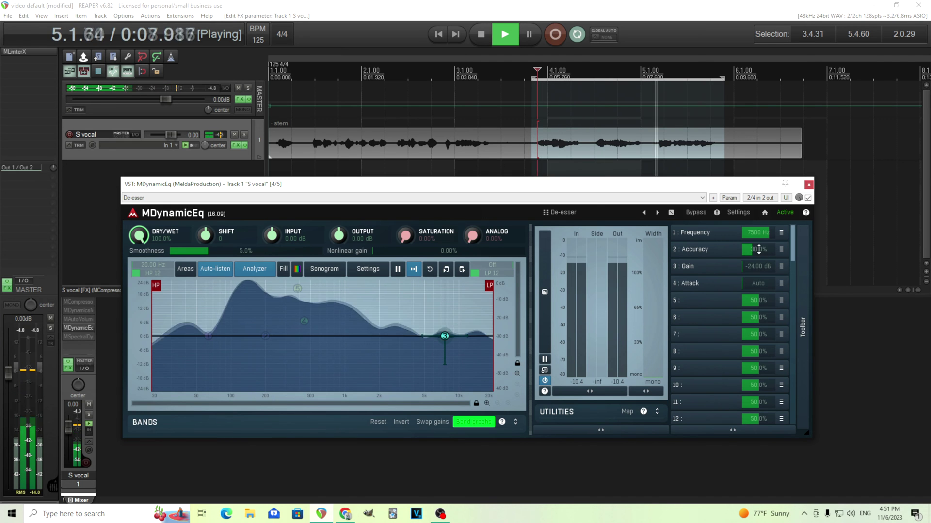
left_click_drag(759, 237, 761, 248)
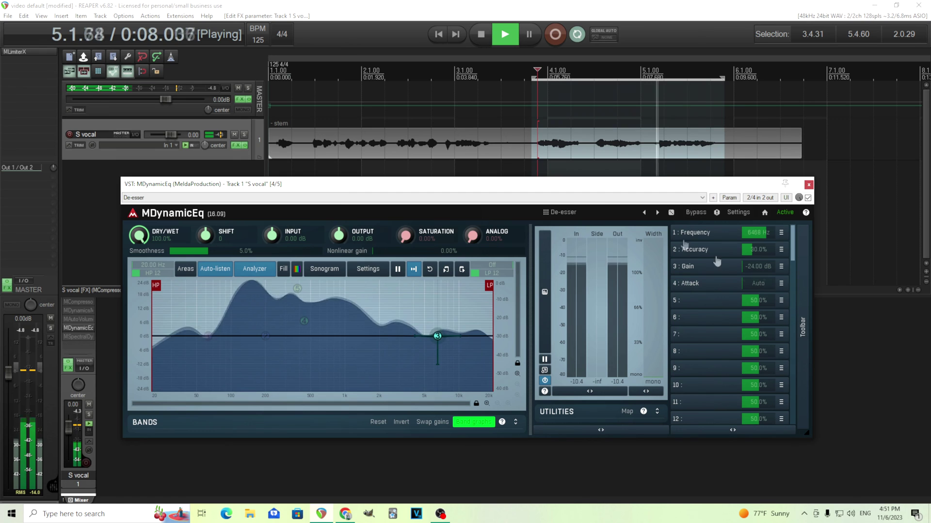
key("space")
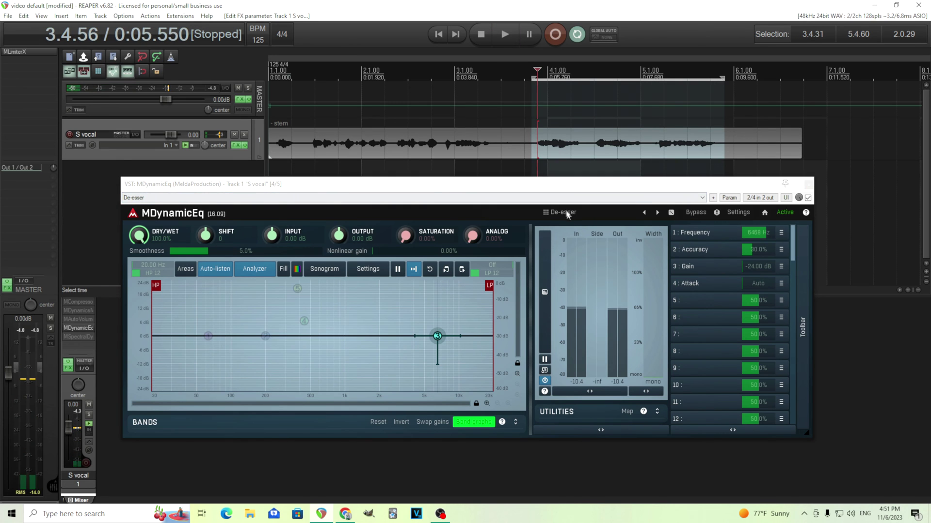
Step: Load MDynamicEq's 'De-esser 3 bands (aggressive)' preset
left_click(562, 212)
left_click(283, 242)
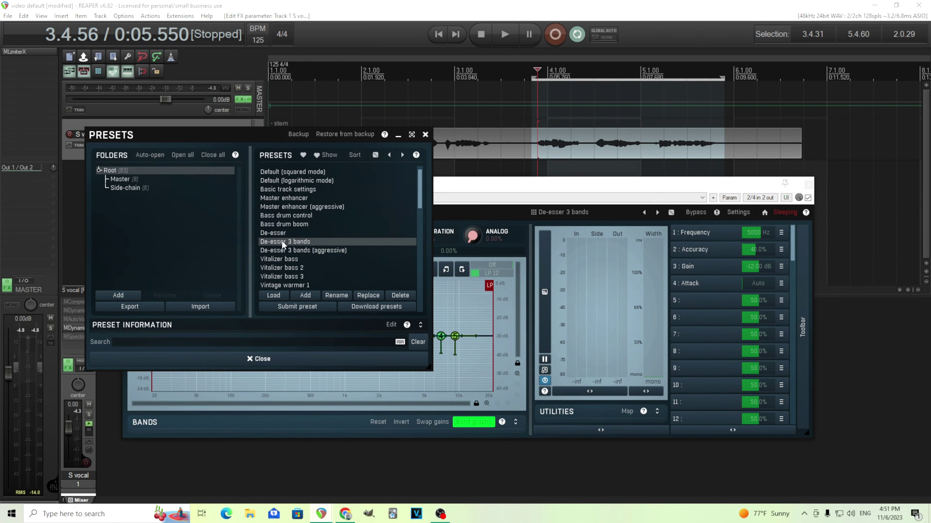
left_click_drag(237, 139, 150, 119)
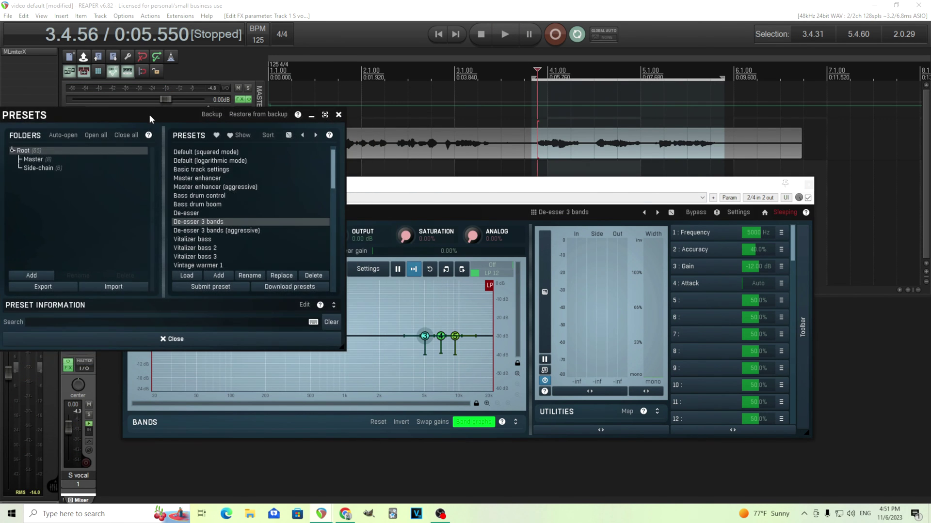
left_click(232, 232)
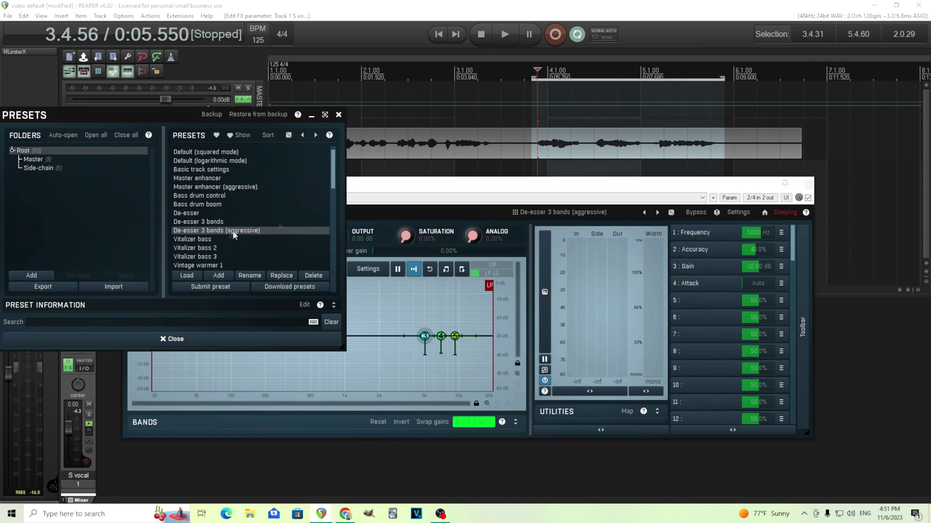
left_click(340, 115)
Step: While playing, set the band gain to -24 dB and move the frequency to about 4.8 kHz
left_click(507, 34)
left_click_drag(761, 271, 741, 272)
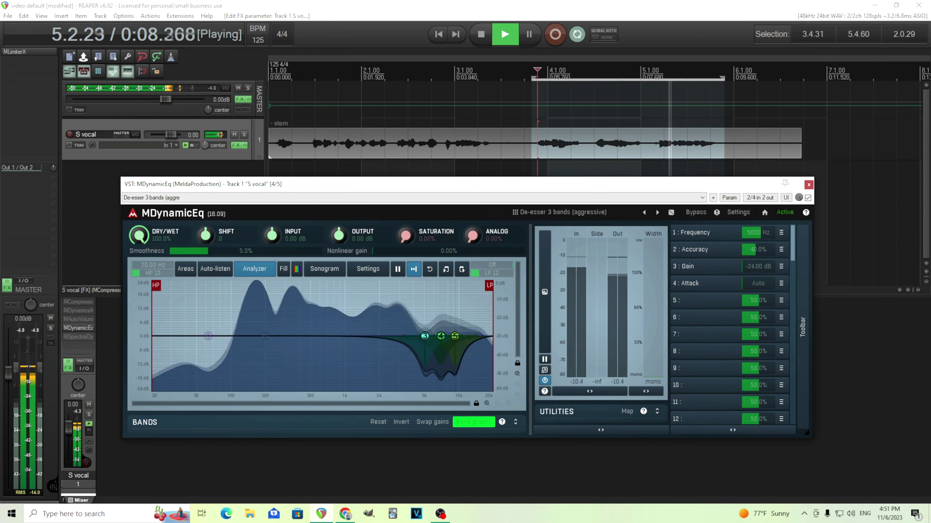
mouse_move(741, 271)
left_mouse_down()
mouse_move(762, 271)
mouse_move(750, 272)
left_mouse_up()
left_click_drag(761, 235, 760, 235)
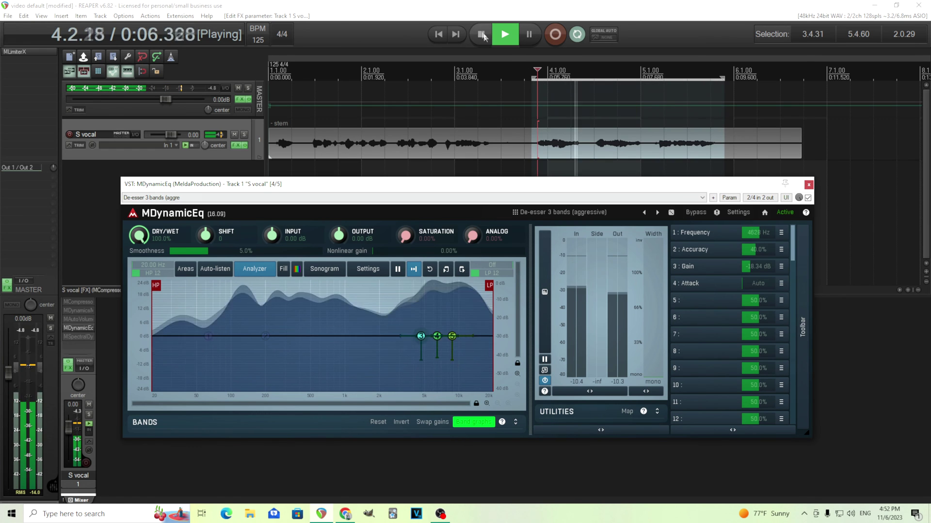
left_click(480, 34)
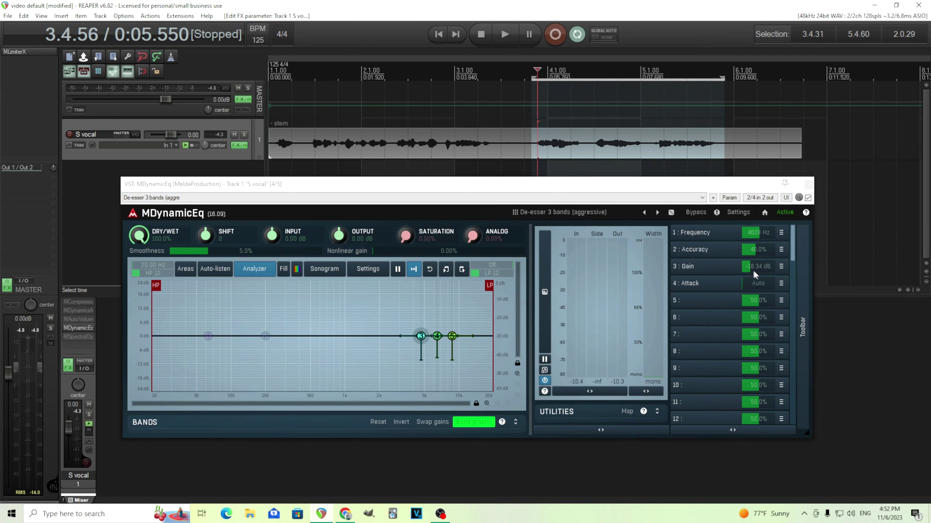
left_click_drag(760, 273, 760, 315)
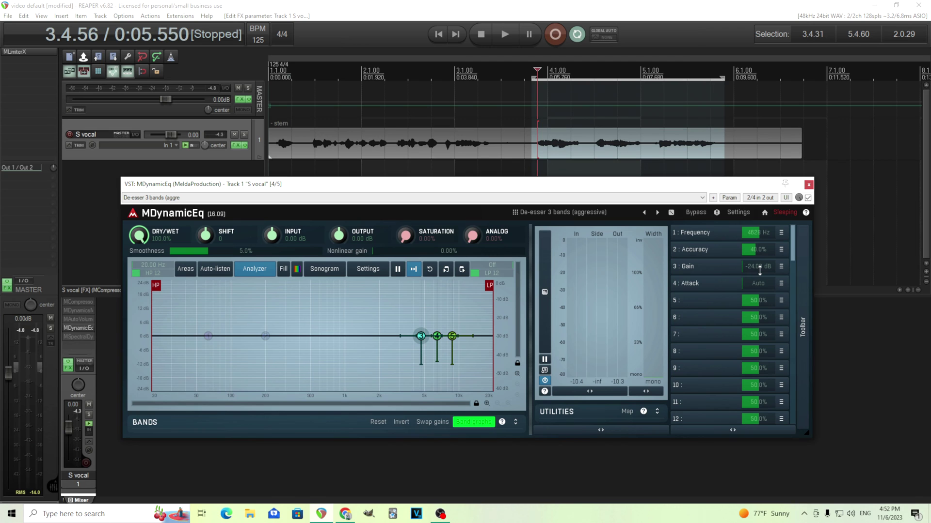
left_click(552, 213)
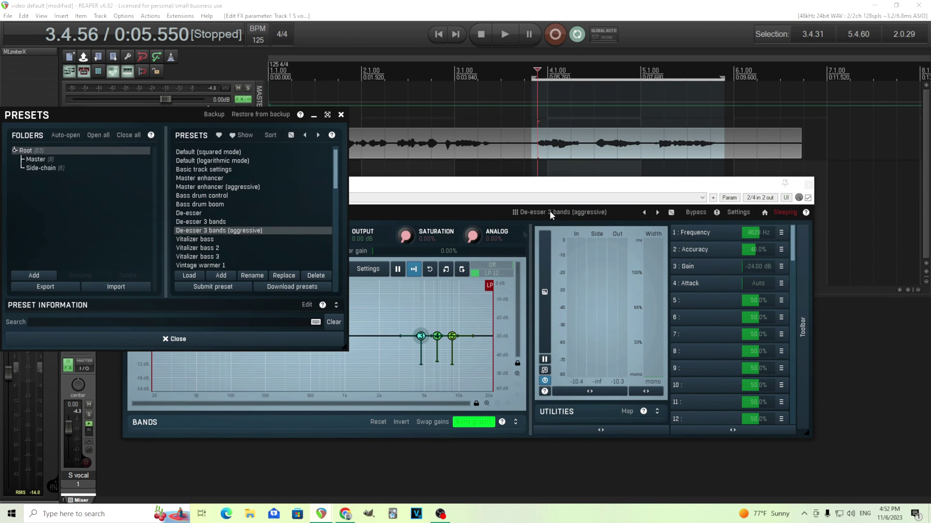
Step: Reset MDynamicEq by loading its Default preset
scroll(226, 162, "up", 1)
double_click(216, 153)
left_click(246, 365)
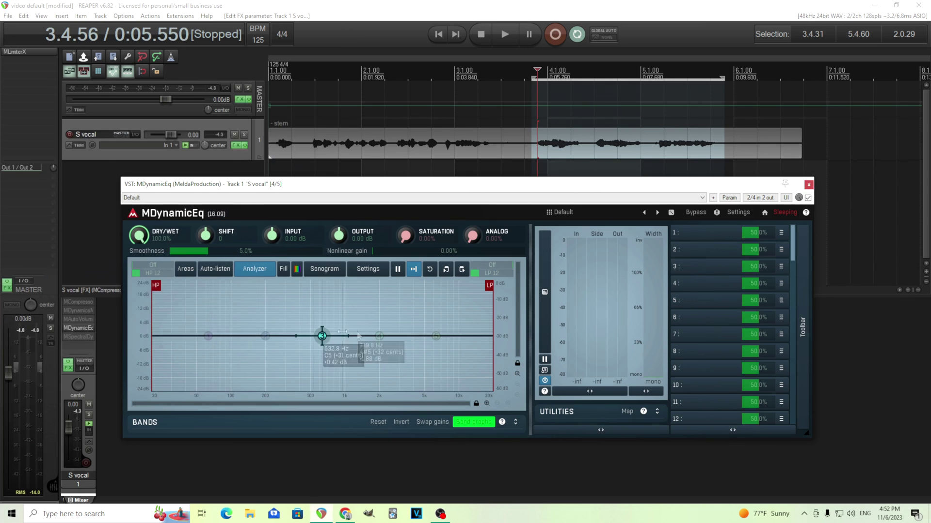
Step: With auto-listen on, sweep band 3 up to about 5046 Hz and open its Band 3 settings
left_click_drag(322, 336, 398, 336)
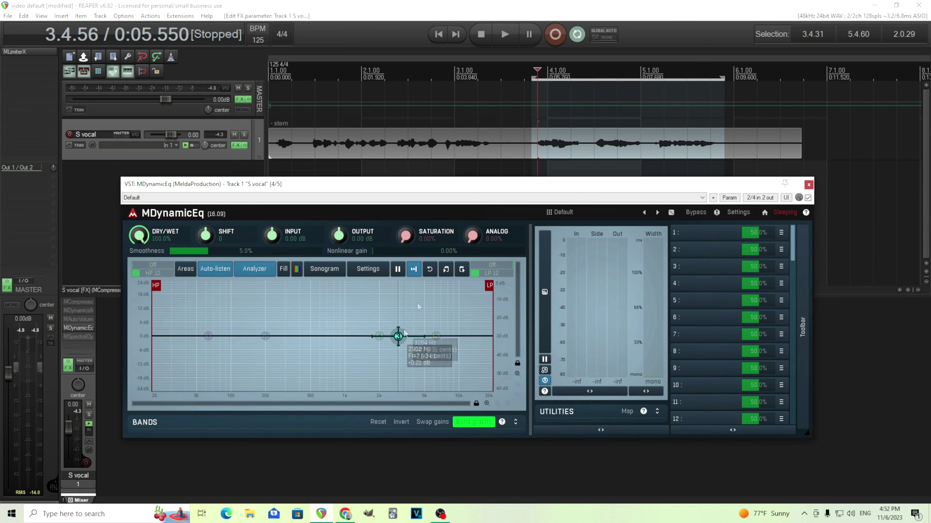
left_click(504, 34)
left_click_drag(398, 336, 425, 336)
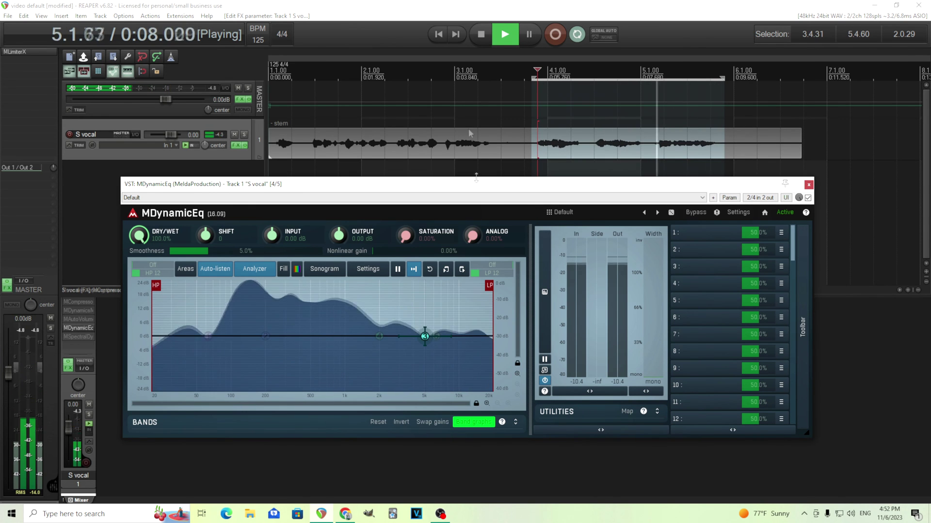
key("space")
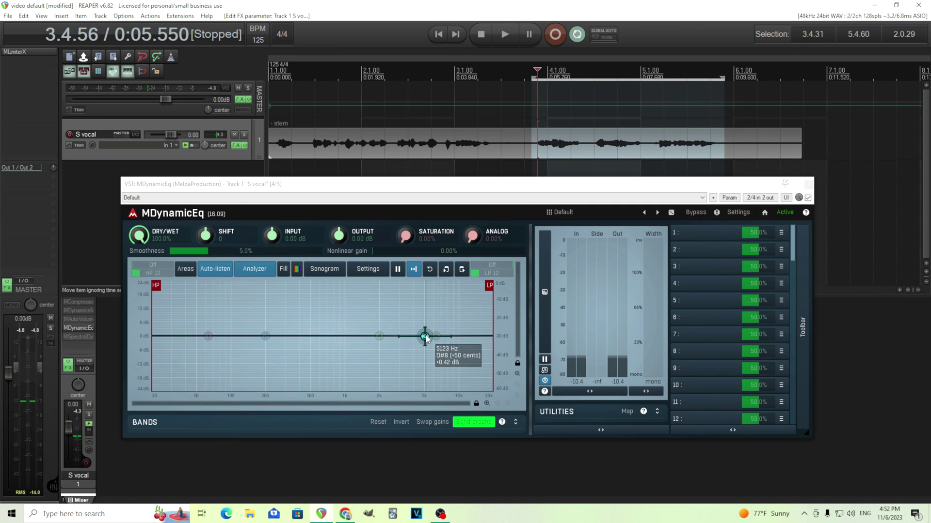
double_click(425, 336)
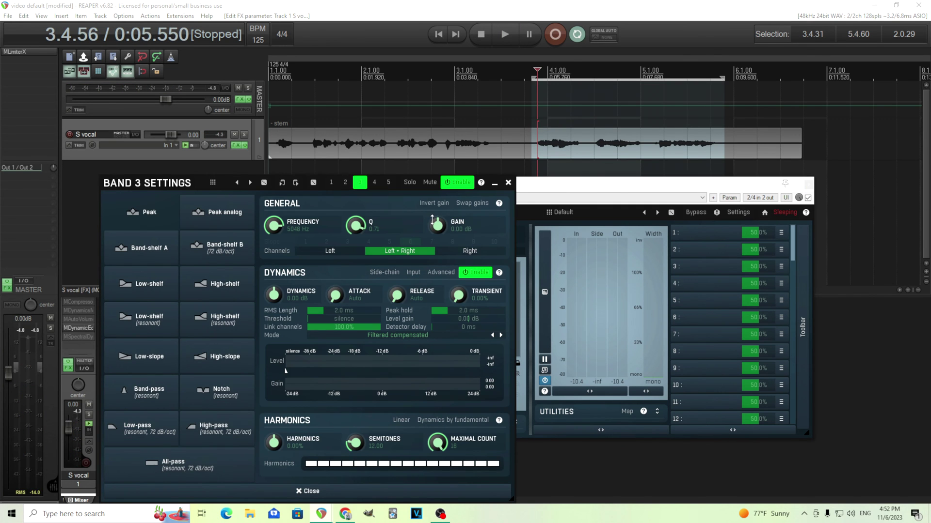
Step: While auditioning, set band 3's threshold to -30.2 dB with a -24 dB dynamic cut, then close the panel
left_click_drag(160, 188, 161, 99)
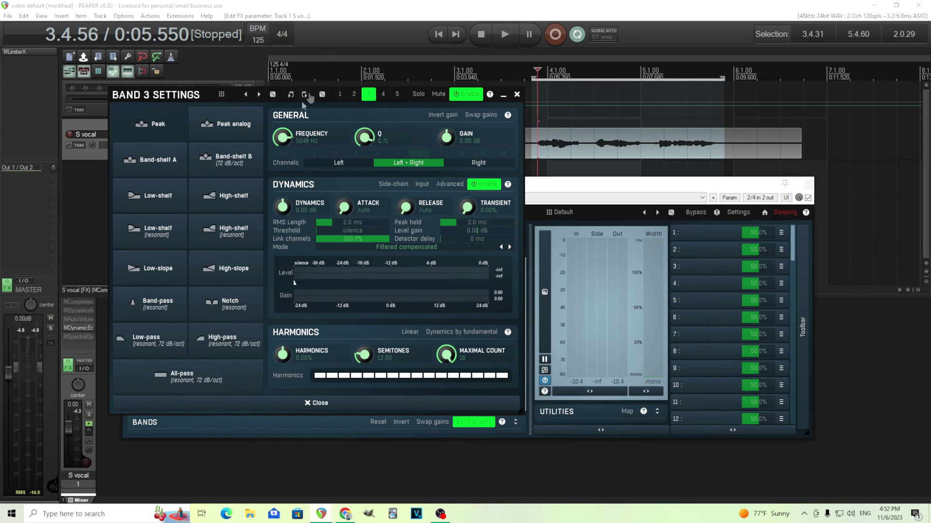
left_click(506, 34)
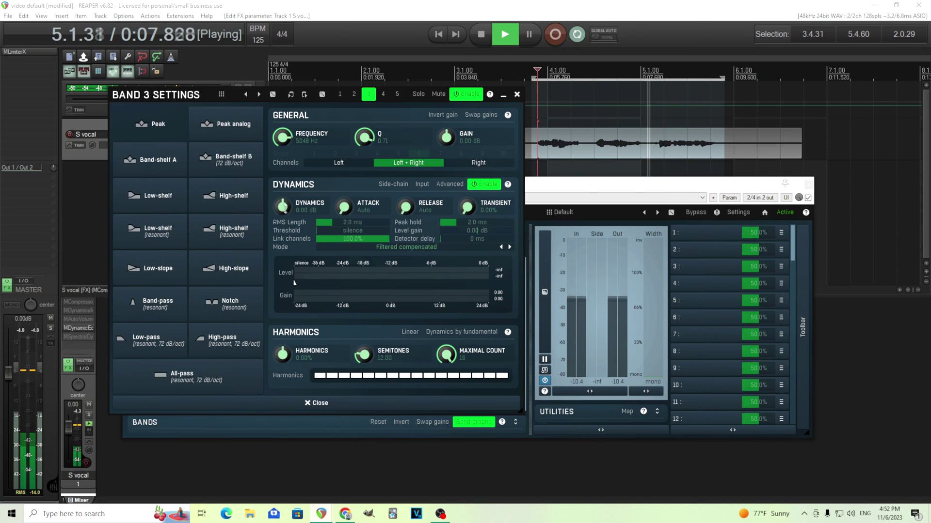
left_click_drag(339, 231, 338, 218)
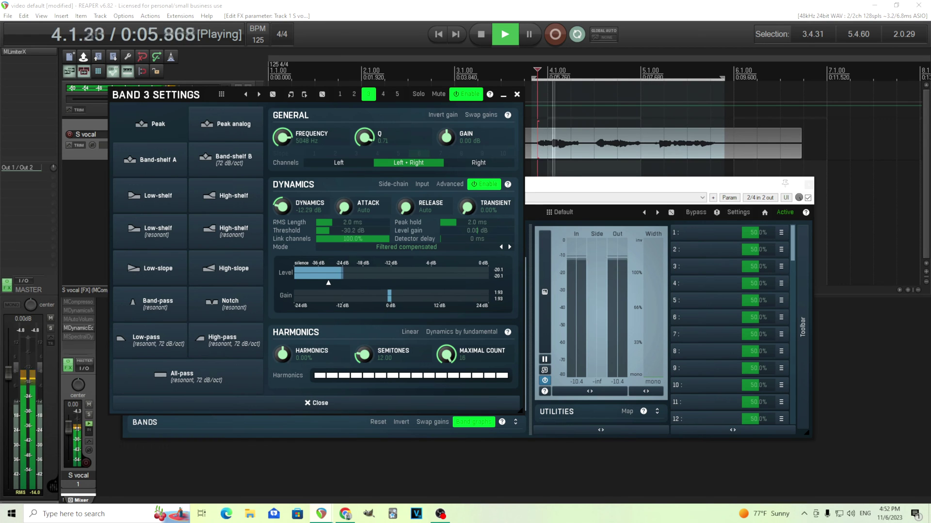
left_click_drag(339, 231, 339, 230)
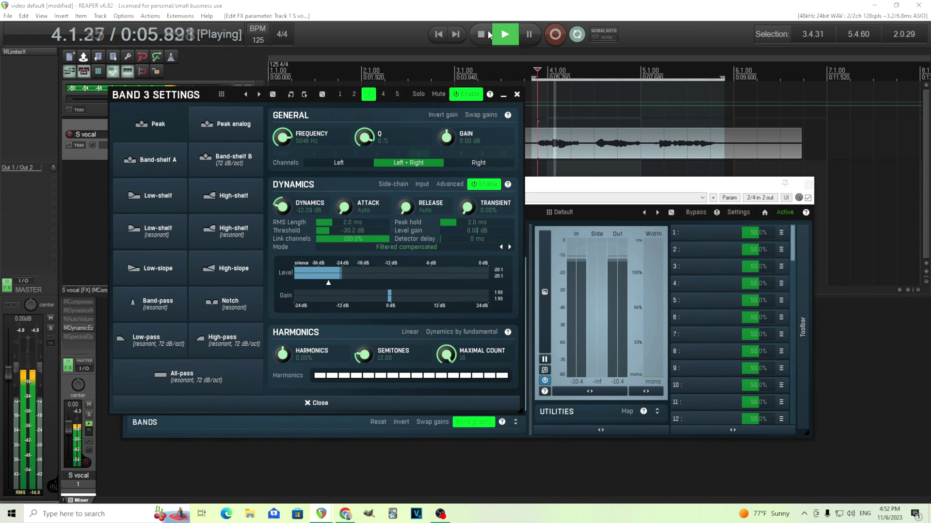
key("space")
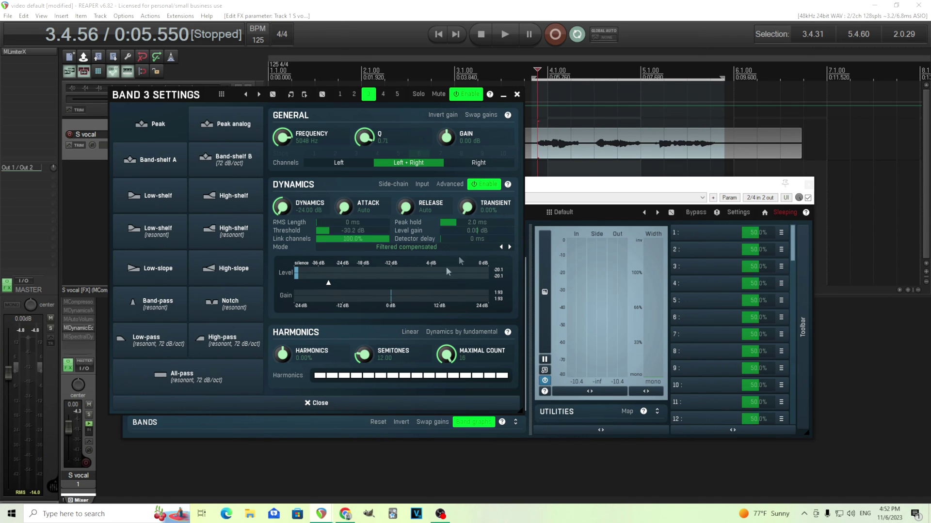
key("space")
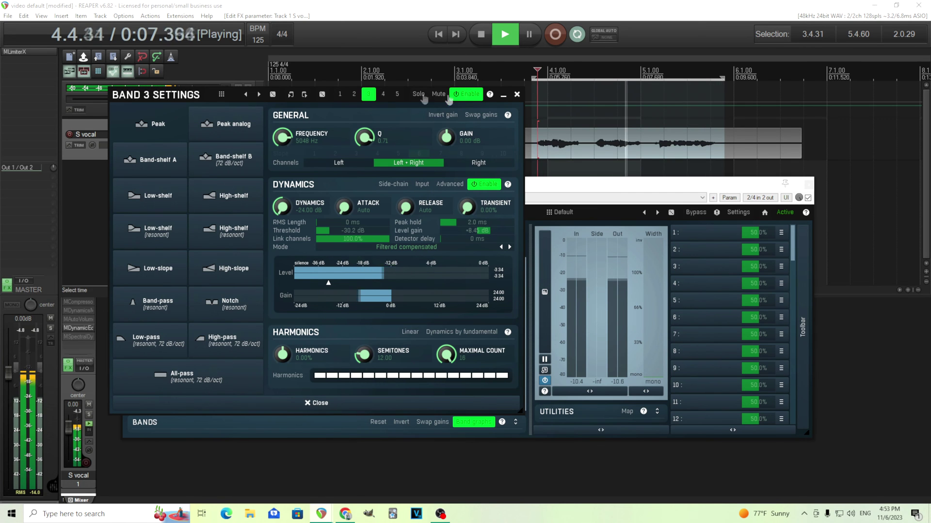
left_click(516, 95)
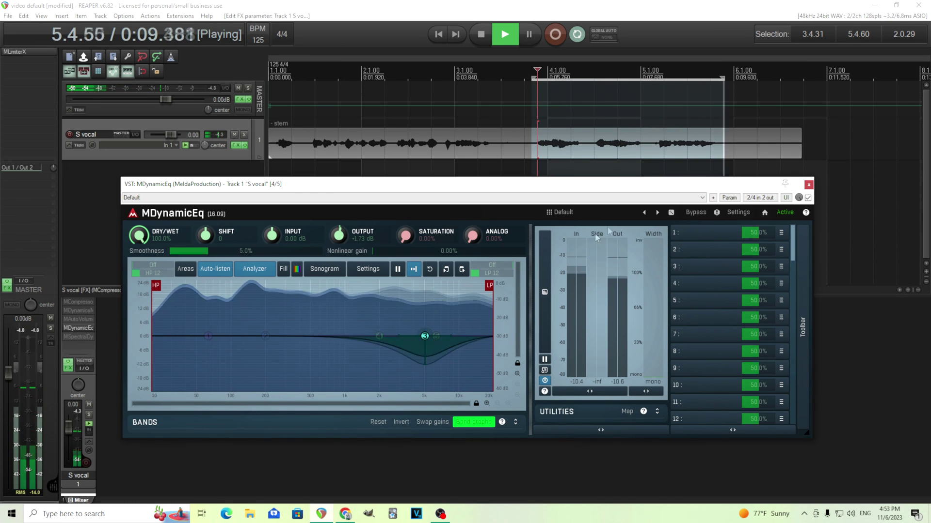
Step: Compare the vocal with MDynamicEq bypassed and active, then stop playback
left_click(694, 214)
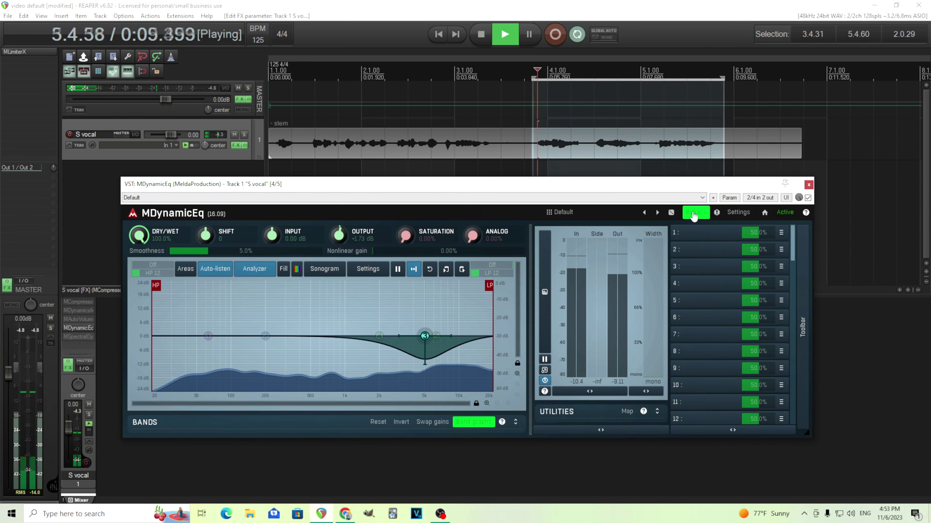
left_click(694, 214)
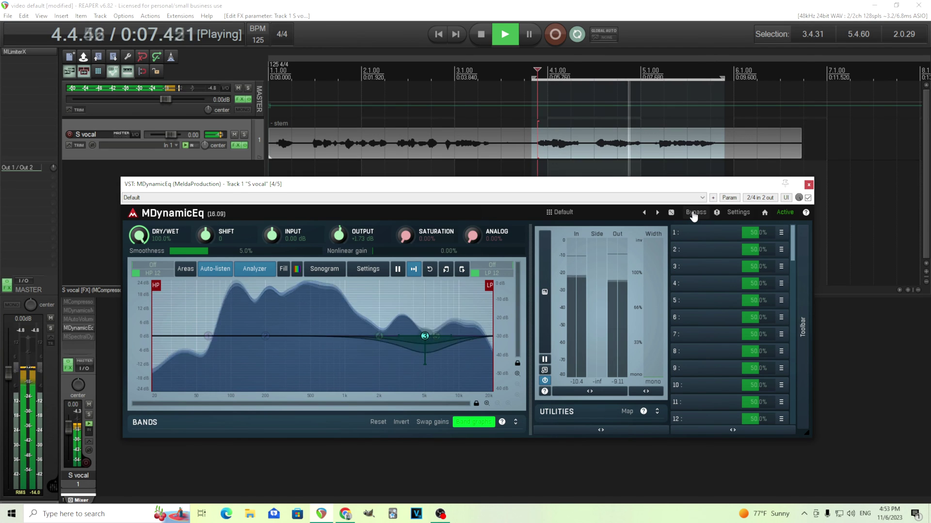
left_click(485, 40)
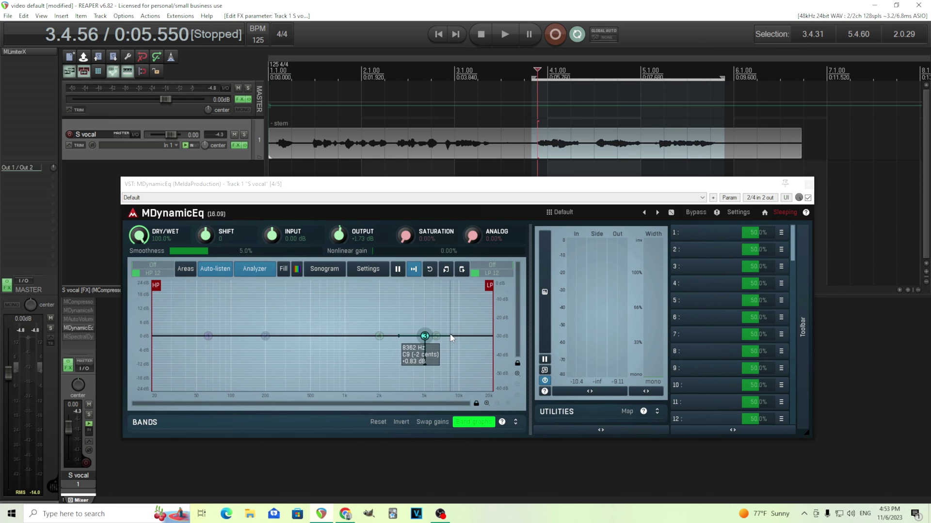
Step: Narrow band 3's Q to 3.47 in Band 3 Settings, audition it, and close the panel
double_click(424, 336)
left_click_drag(180, 93, 5, 103)
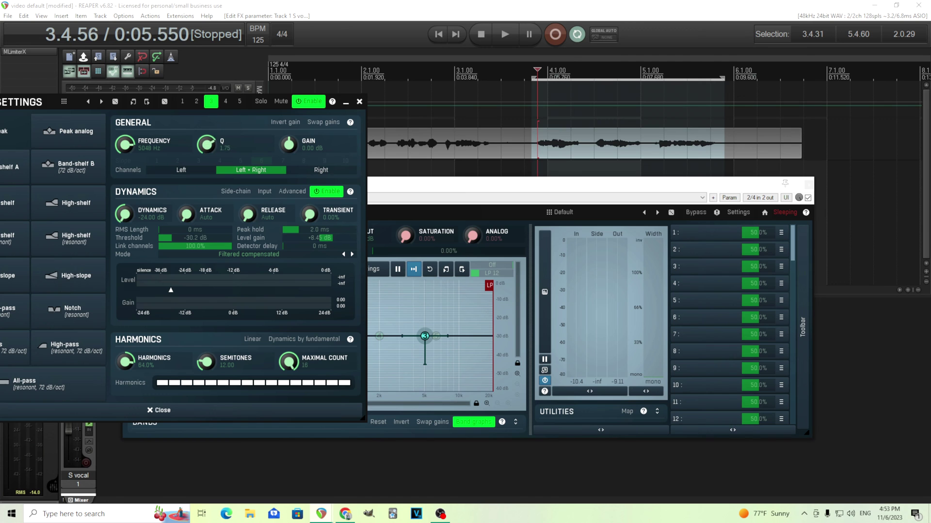
left_click_drag(206, 145, 206, 142)
left_click(505, 37)
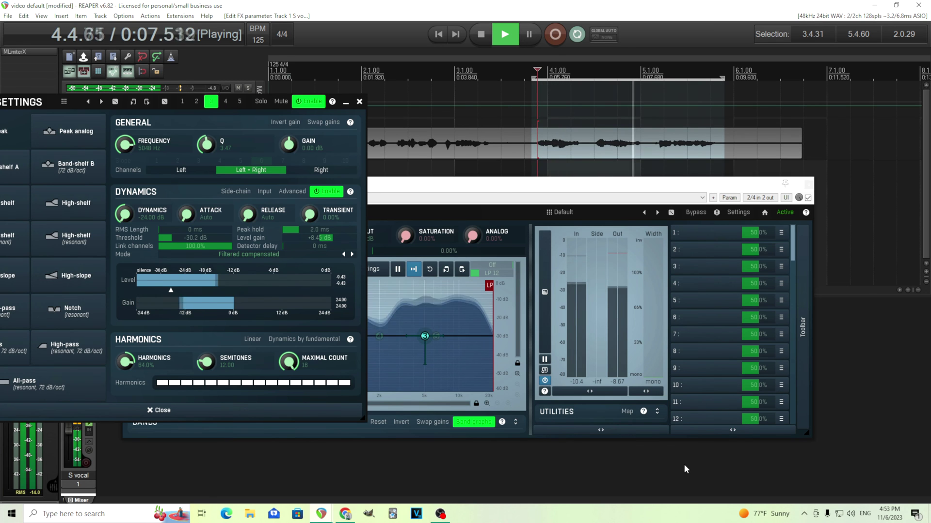
left_click(481, 34)
left_click(359, 101)
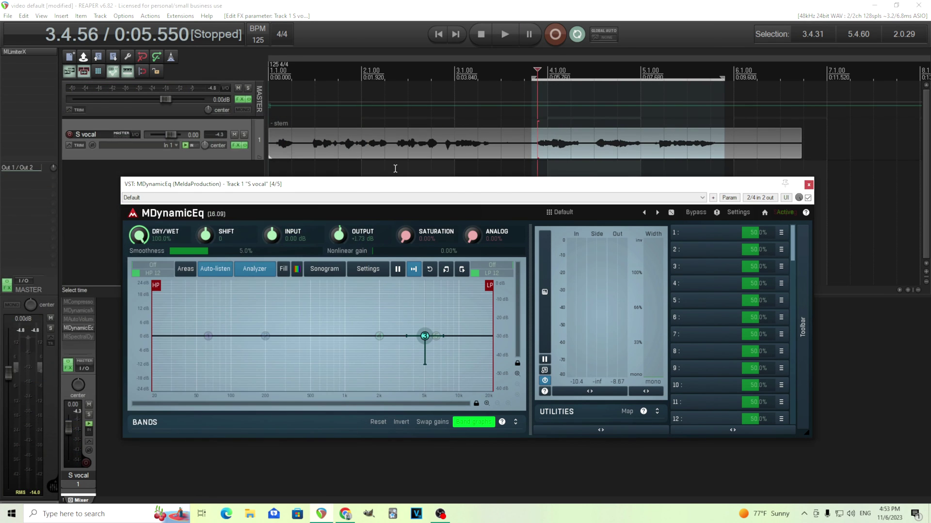
Step: Glance through the MDynamicEq presets, then close the MDynamicEq window
left_click(562, 215)
scroll(246, 228, "down", 2)
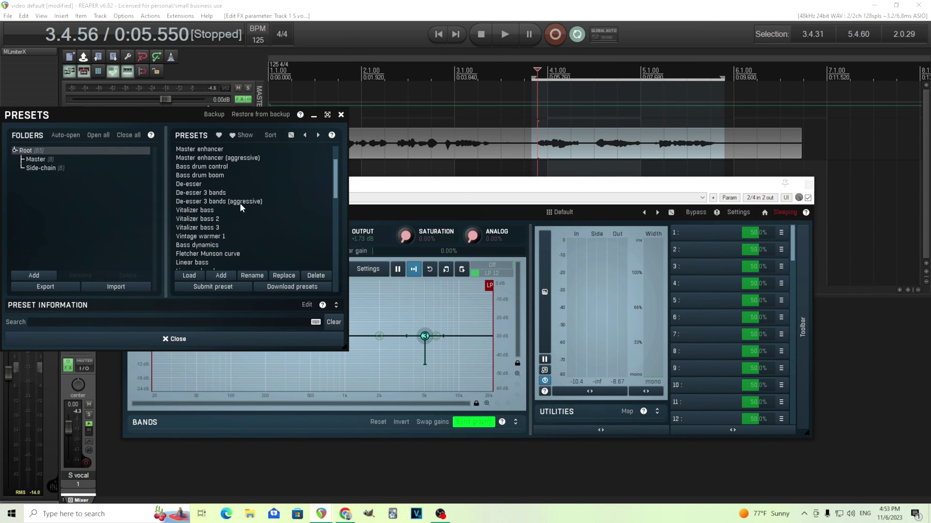
left_click(341, 115)
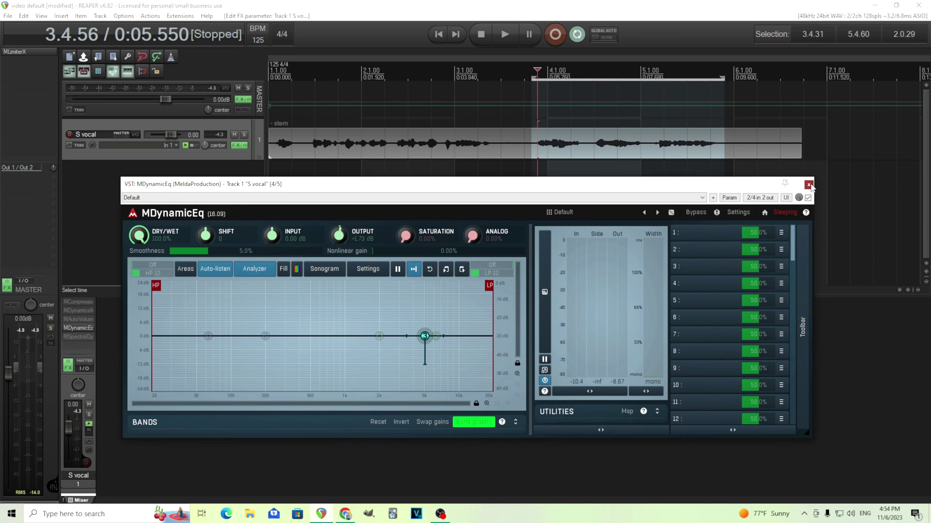
left_click(809, 185)
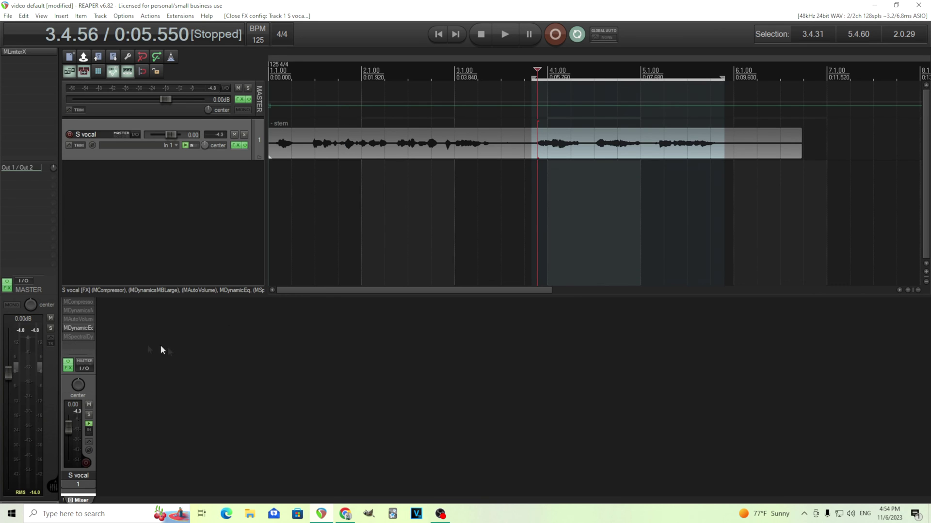
Step: Un-bypass MSpectralDynamics on the vocal and switch it to De-esser mode
left_click(72, 330, "shift")
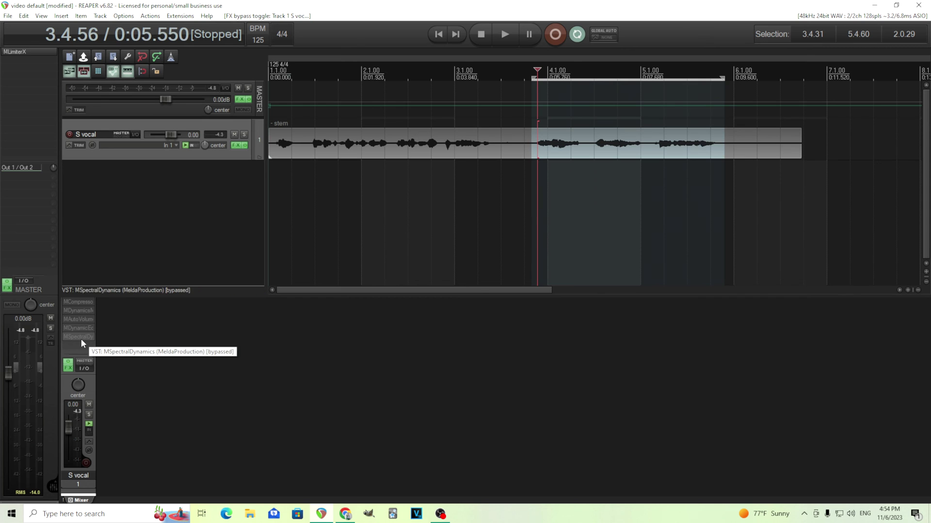
left_click(81, 339)
left_click_drag(175, 145, 456, 150)
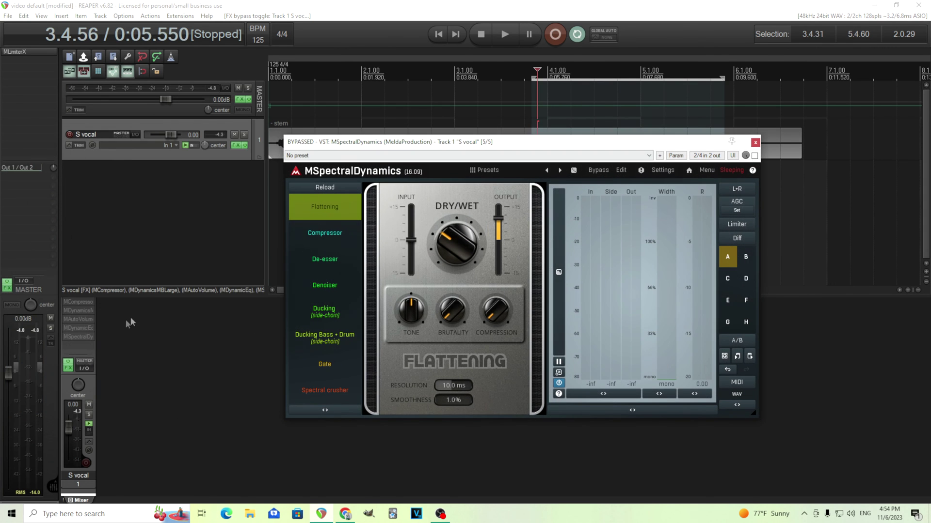
left_click(79, 336, "shift")
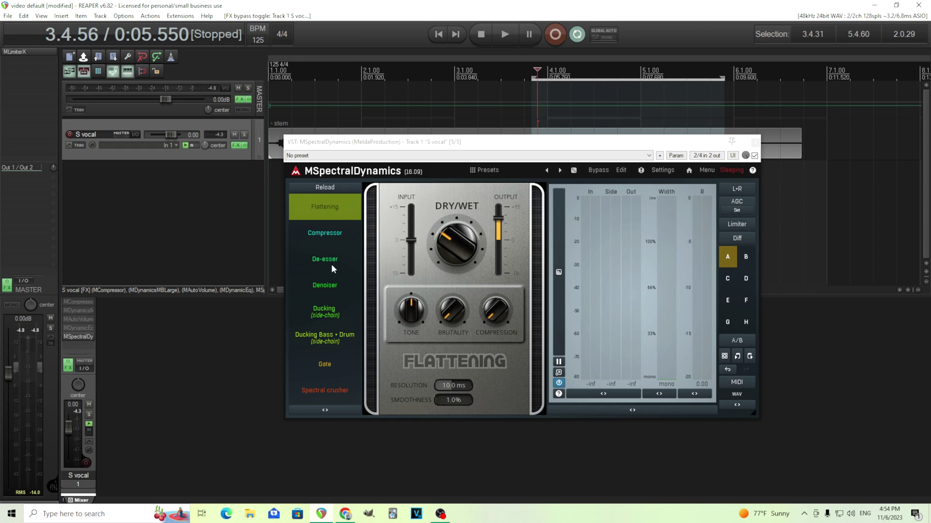
left_click_drag(334, 142, 327, 173)
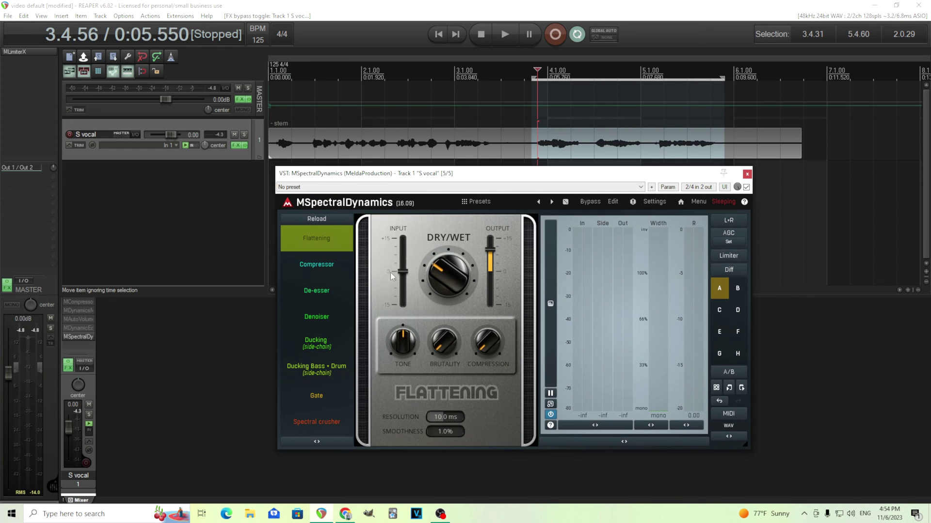
left_click(334, 304)
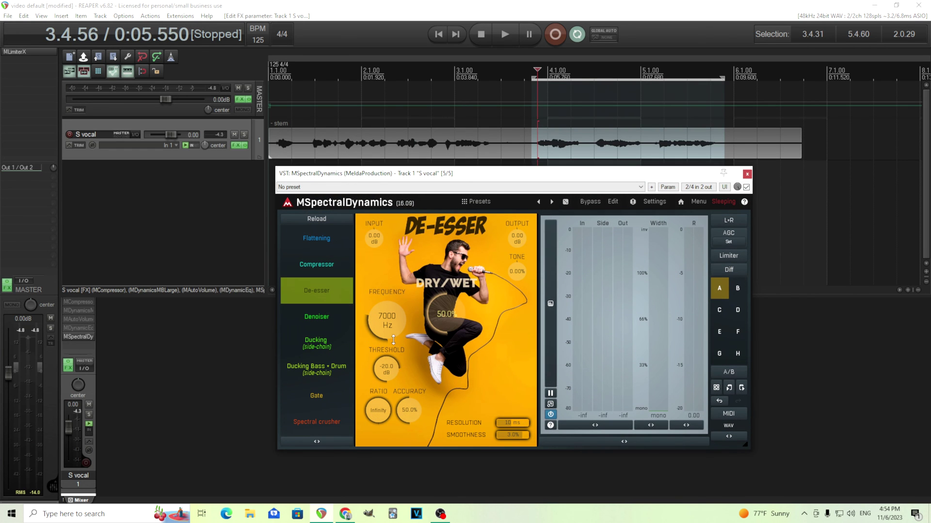
Step: During playback, lower the de-esser's dry/wet mix to 71.6%, then open the full editing view
left_click(504, 34)
left_click_drag(447, 314, 446, 290)
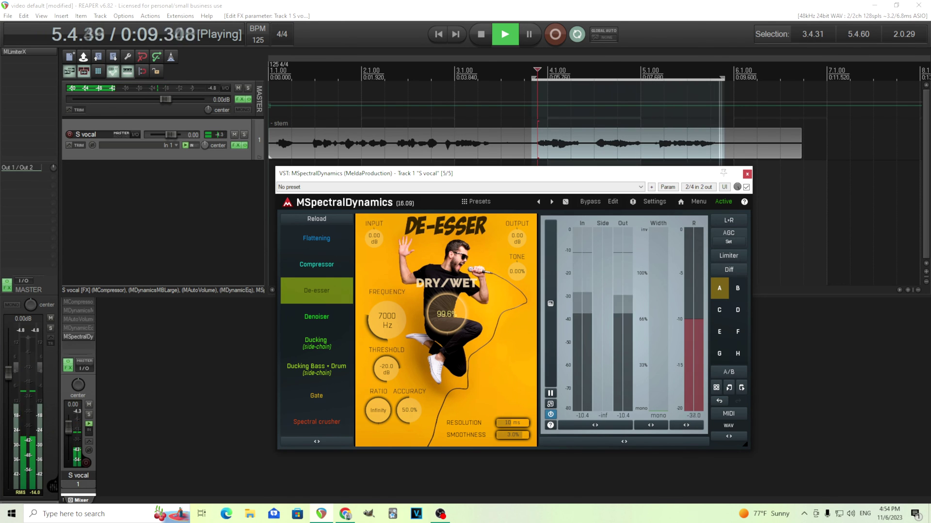
left_click_drag(446, 290, 446, 305)
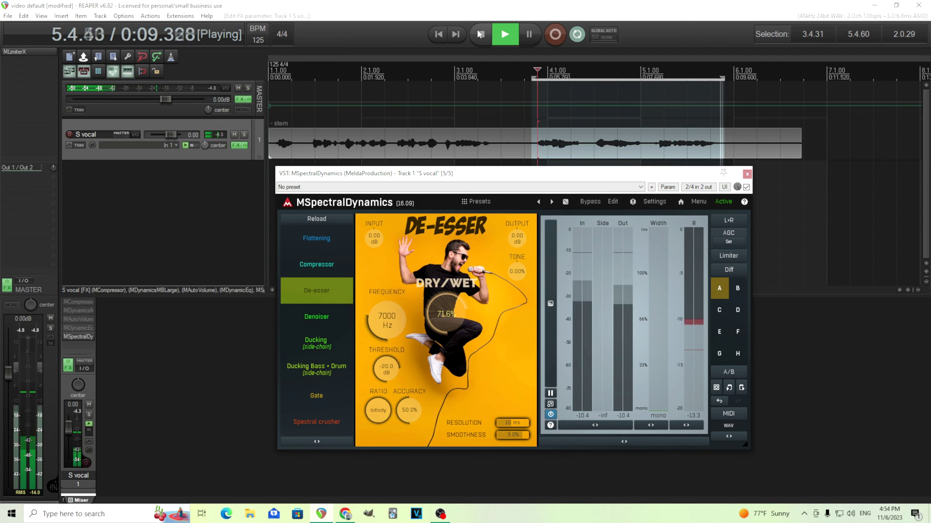
left_click(481, 34)
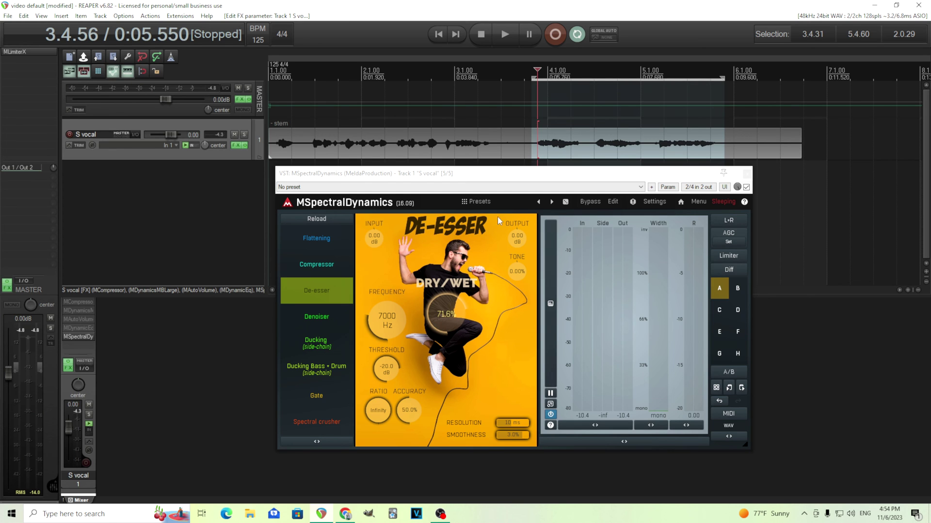
left_click(613, 202)
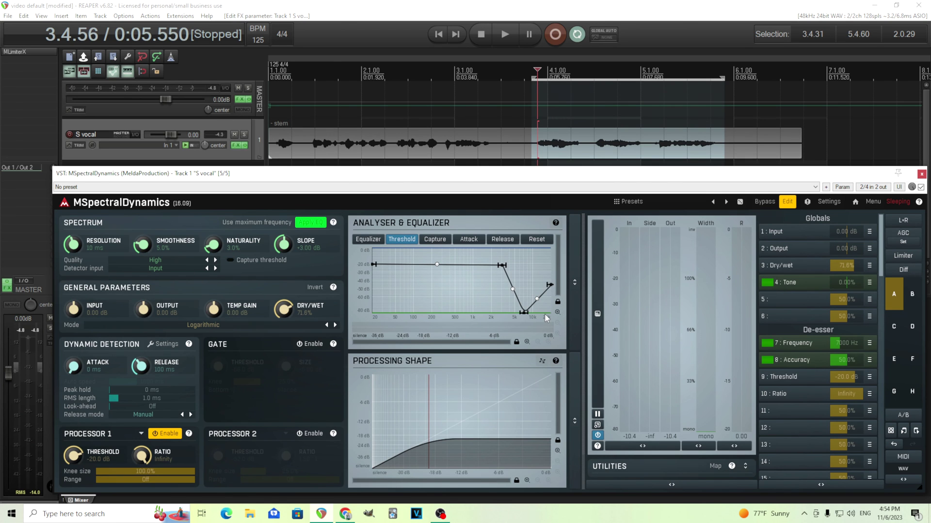
Step: Reset MSpectralDynamics to its Default preset
left_click_drag(515, 174, 490, 133)
left_click(577, 160)
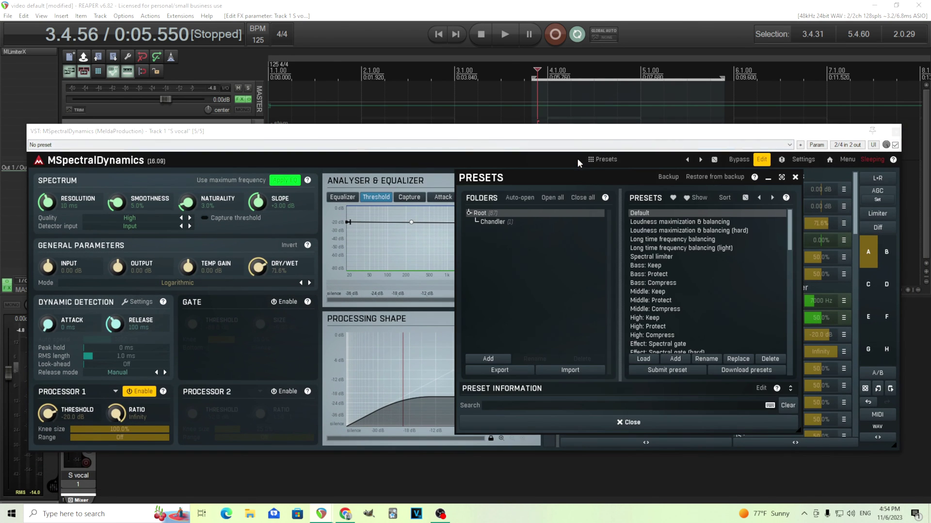
left_click(639, 214)
left_click(630, 423)
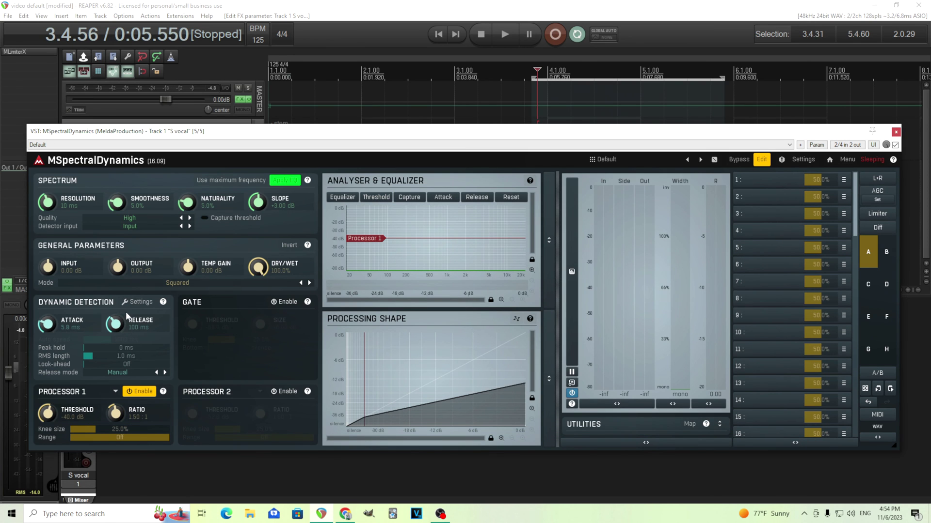
Step: Shape the threshold curve with a node dipping near 5 kHz, setting Processor 1 threshold to 0.00 dB
left_click(377, 200)
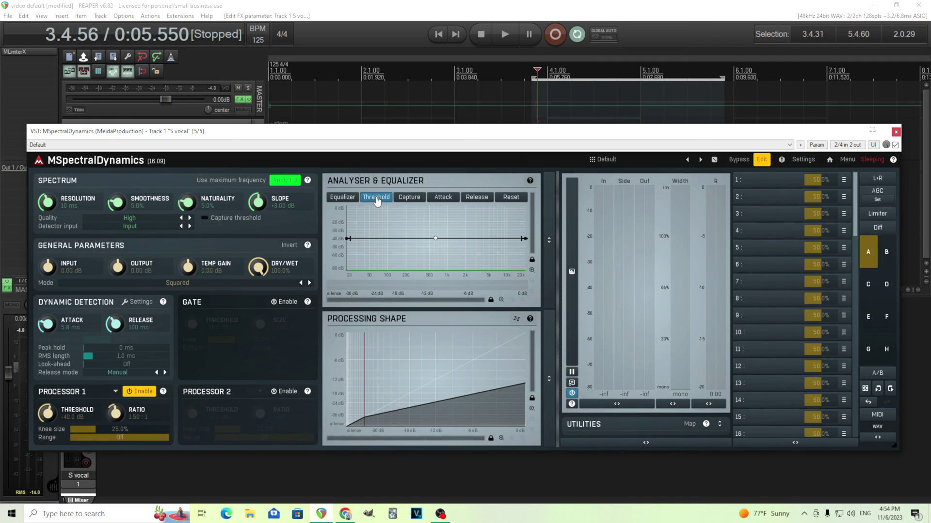
left_click(452, 238)
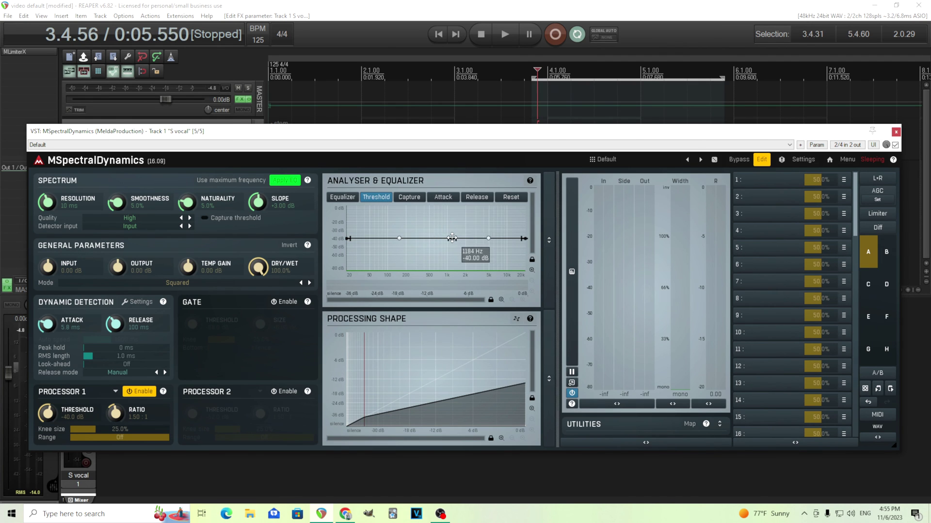
double_click(518, 238)
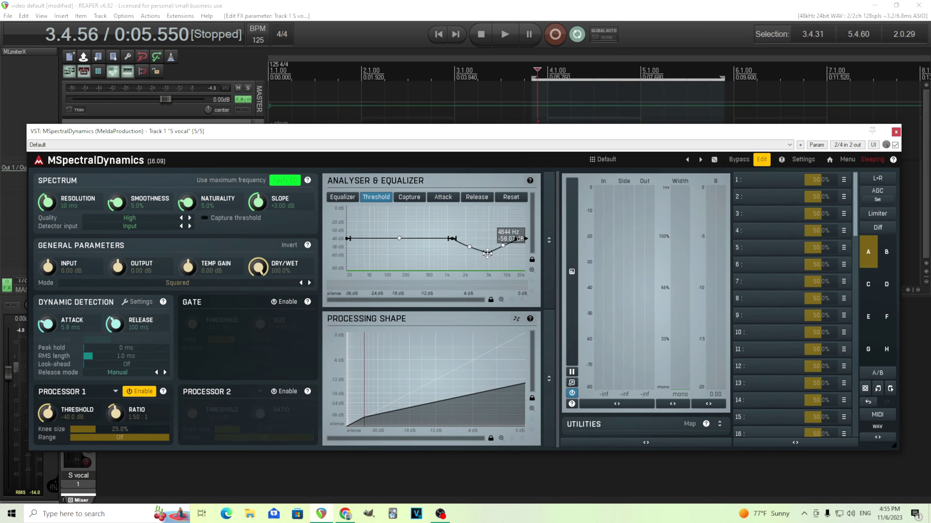
left_click_drag(487, 253, 487, 259)
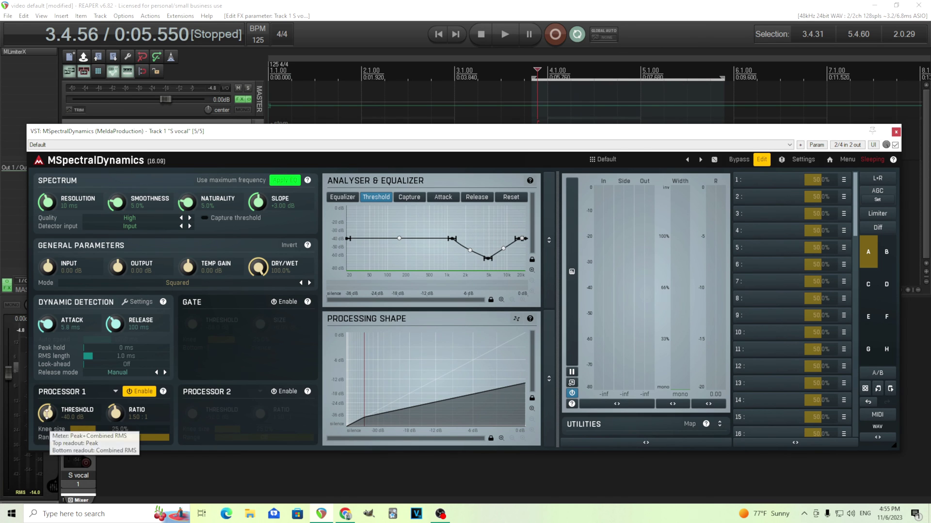
left_click_drag(47, 413, 47, 380)
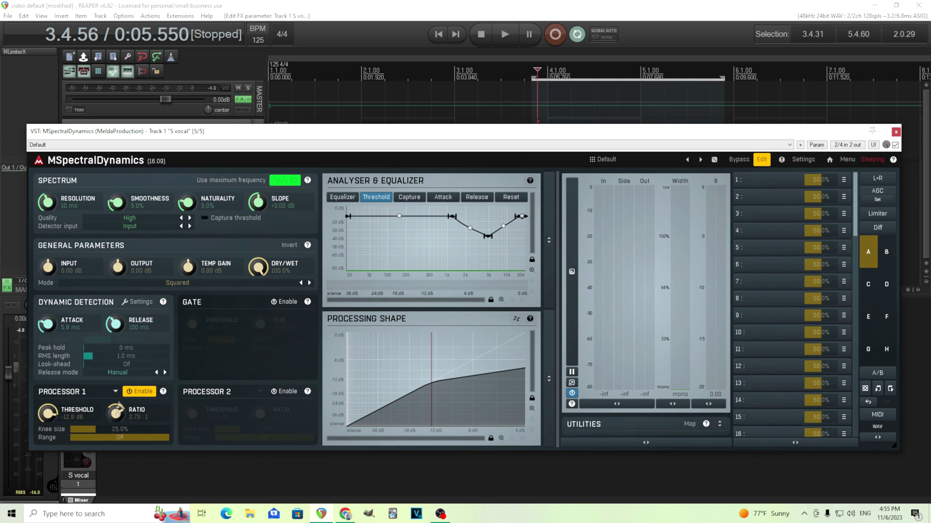
left_click_drag(48, 413, 48, 393)
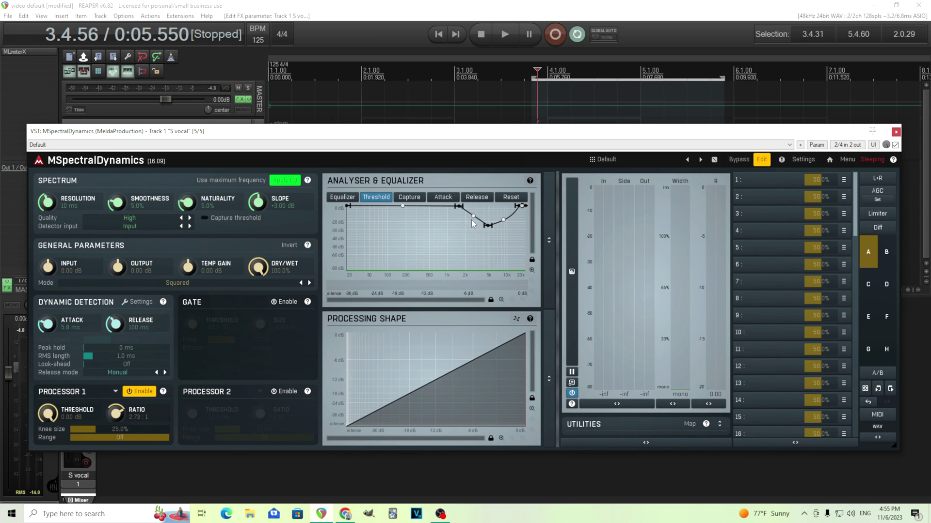
mouse_move(454, 206)
left_mouse_down()
mouse_move(474, 260)
mouse_move(463, 205)
left_mouse_up()
Step: Lower Processor 1 threshold to -30.6 dB while listening, then replay from the project start
left_click(508, 40)
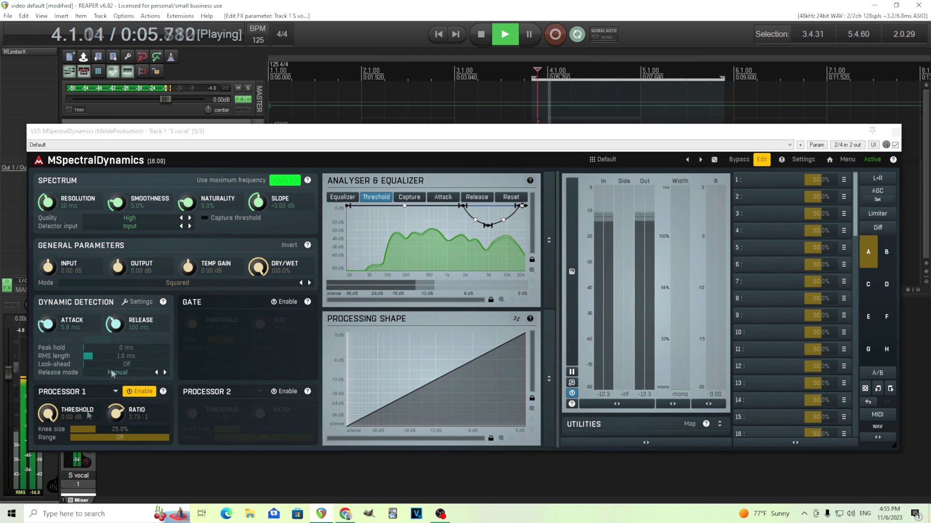
left_click_drag(47, 413, 47, 446)
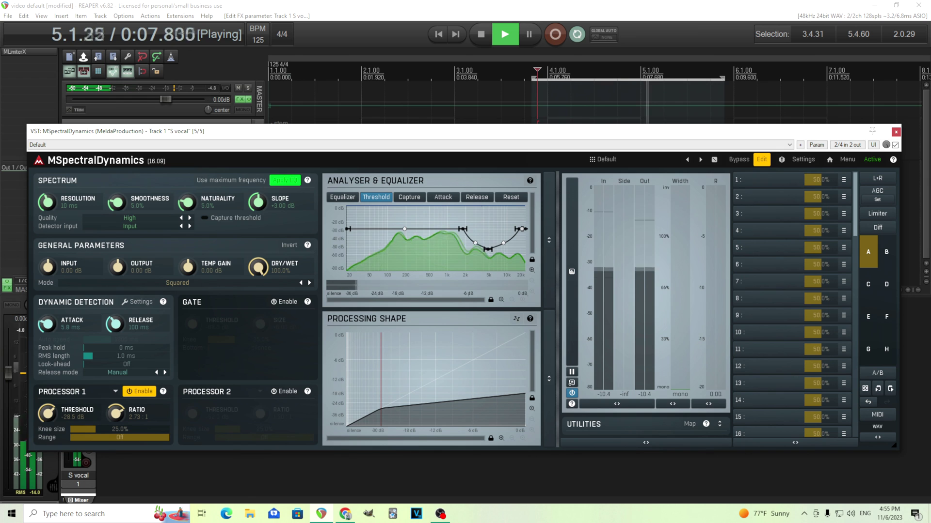
left_click(479, 38)
left_click(438, 36)
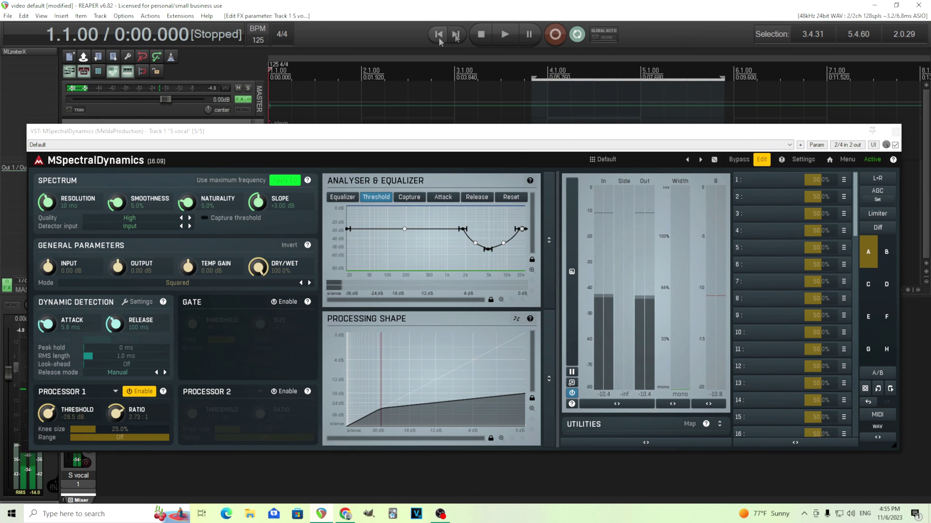
left_click(504, 31)
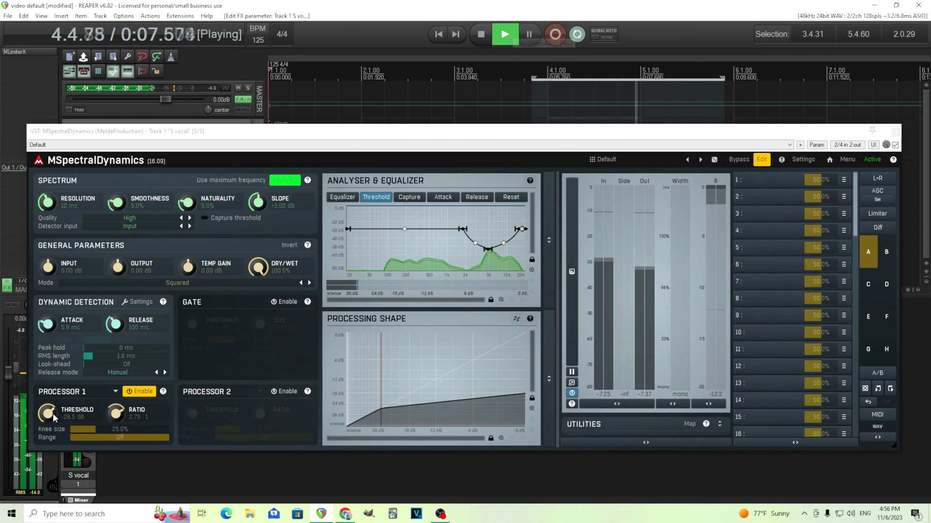
Step: A/B the de-esser against bypass during playback, leave it active, then close MSpectralDynamics
left_click(743, 162)
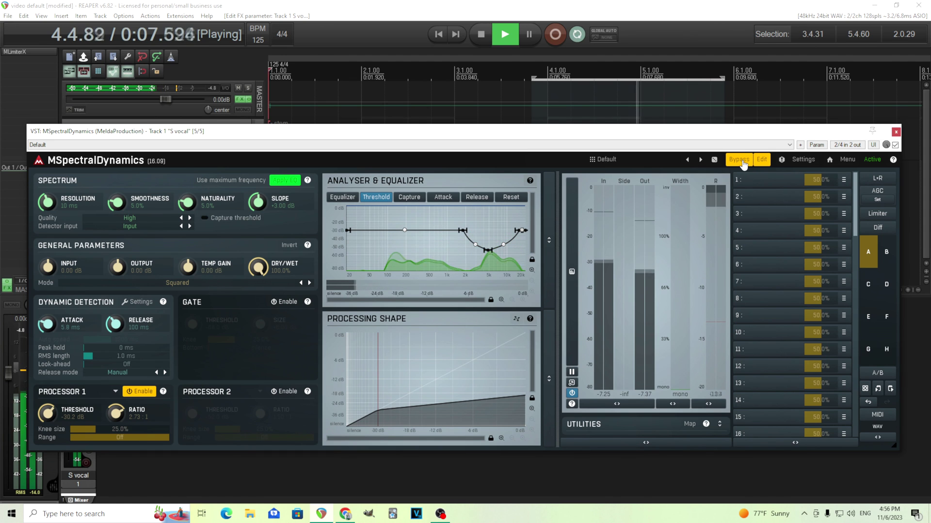
left_click(743, 163)
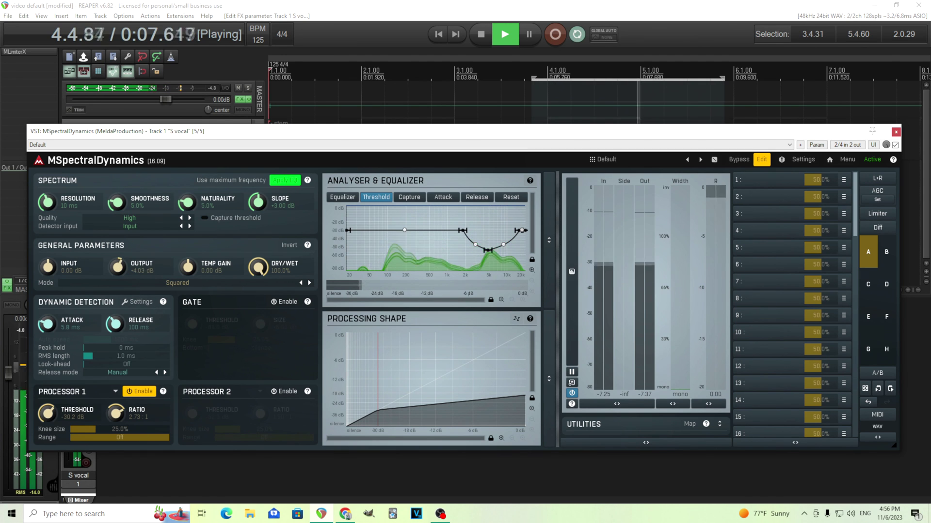
left_click(739, 159)
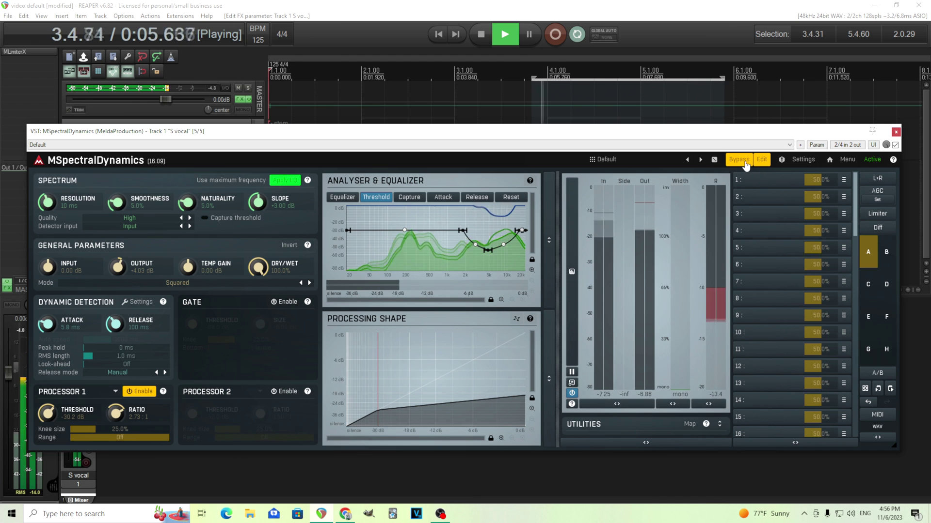
left_click(489, 34)
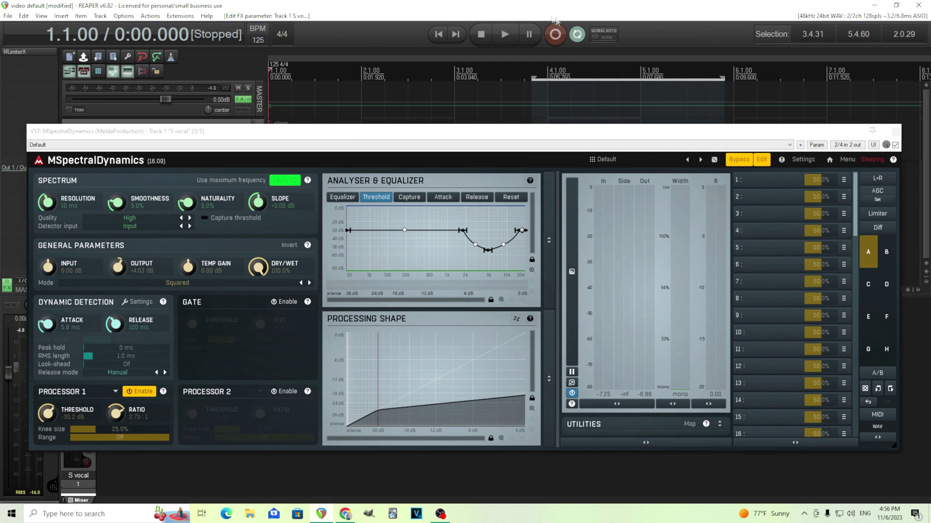
left_click(744, 161)
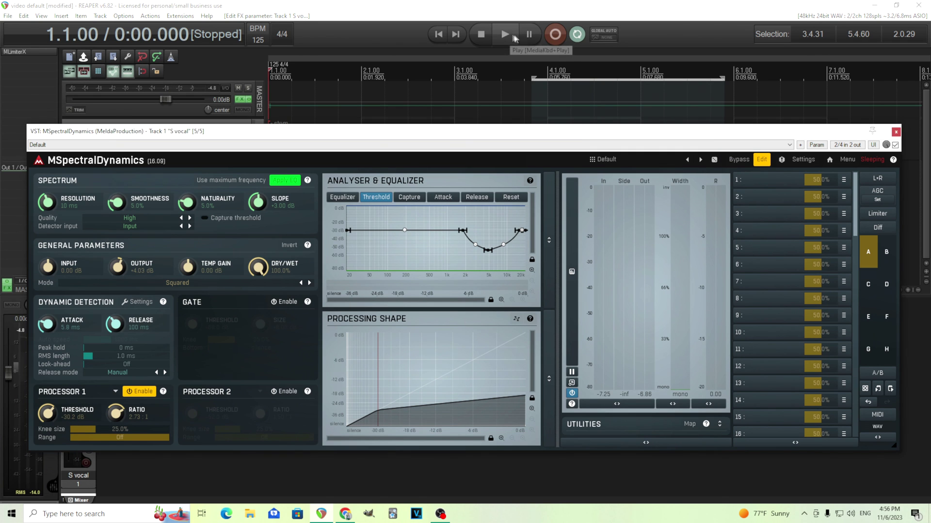
left_click(512, 37)
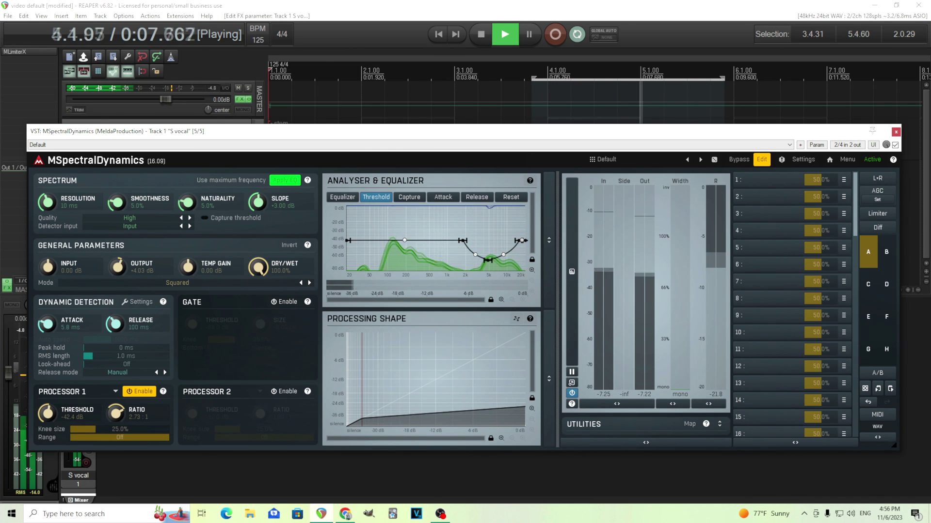
left_click(481, 35)
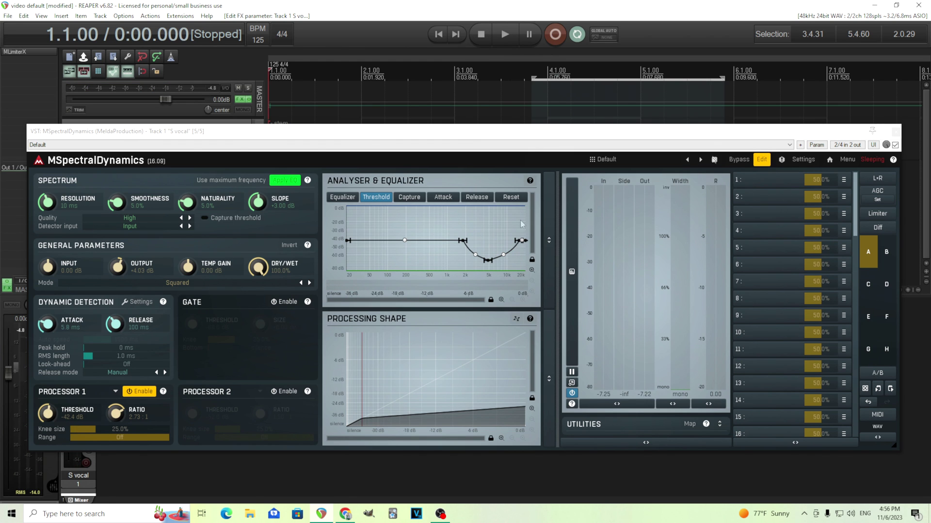
left_click(895, 131)
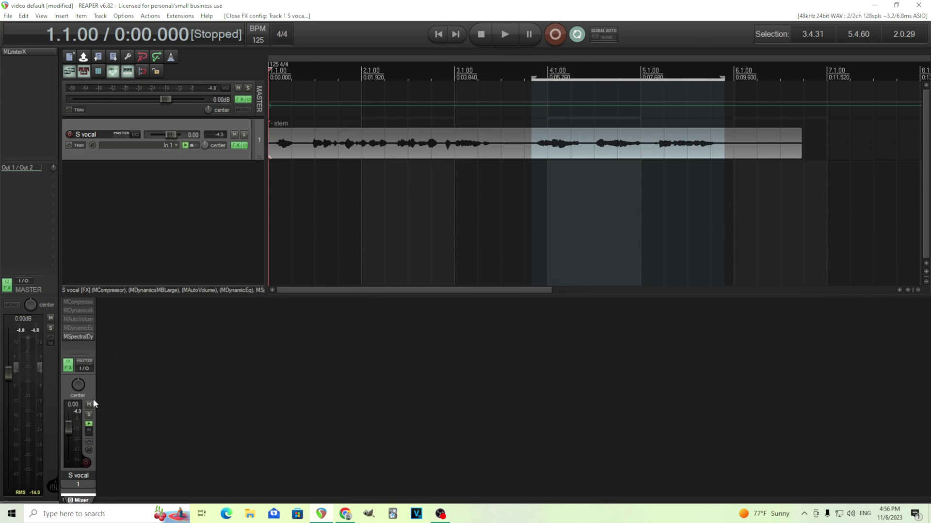
Step: Bypass MSpectralDynamics in the S vocal FX list, then check and close MCompressor and MDynamicsMBLarge
left_click(81, 335, "shift")
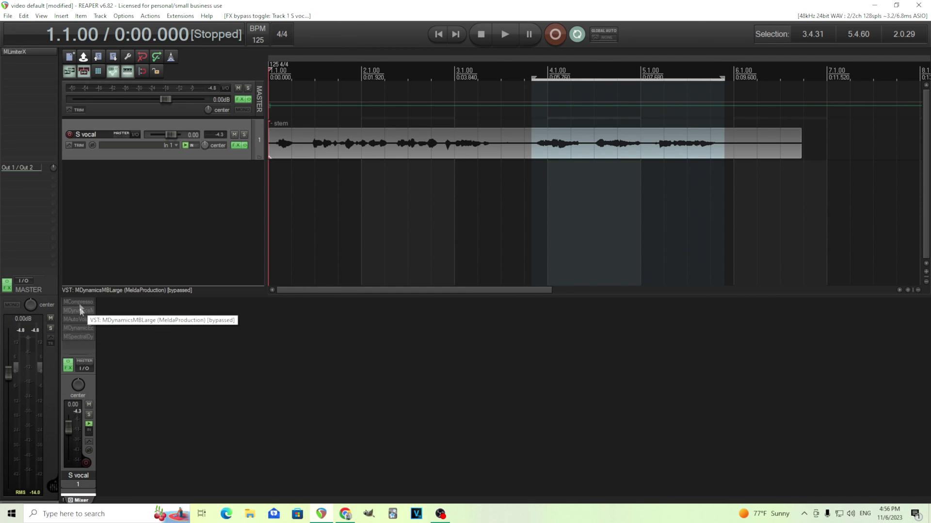
left_click(79, 301)
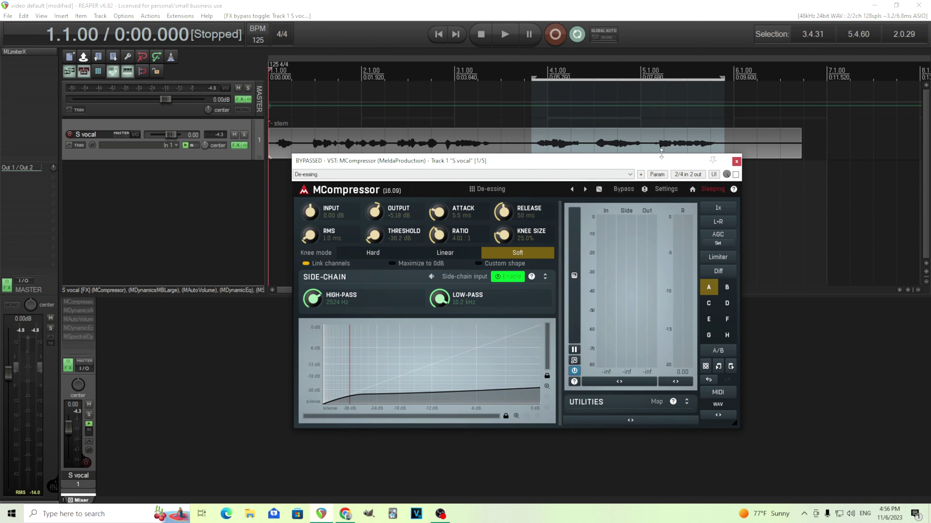
left_click(737, 162)
left_click(78, 312)
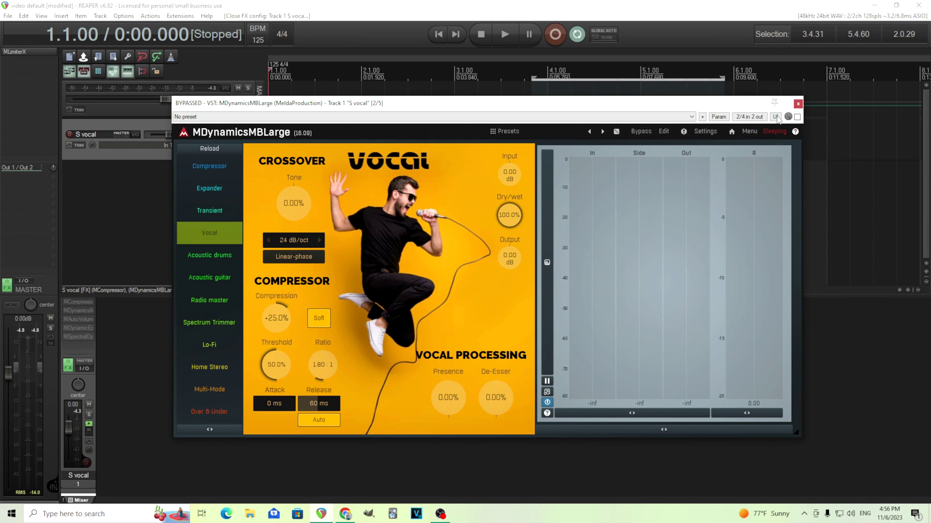
left_click(797, 104)
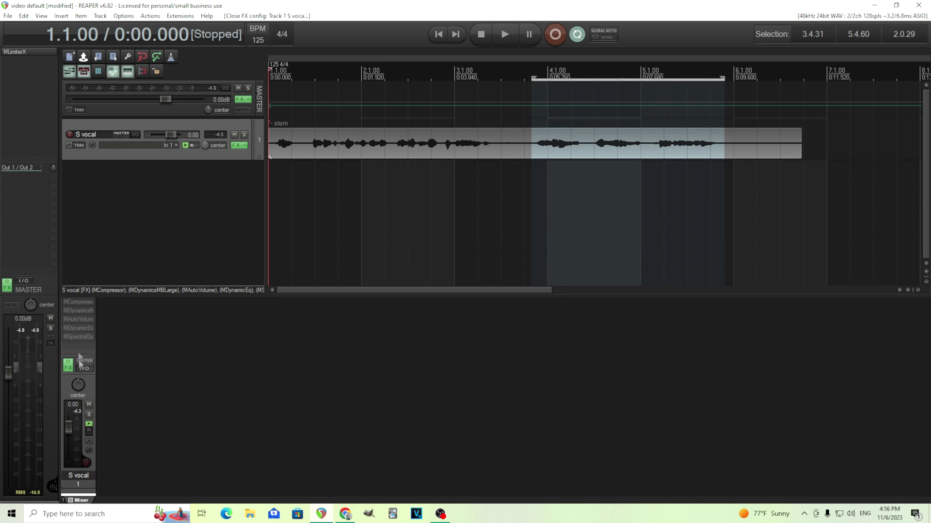